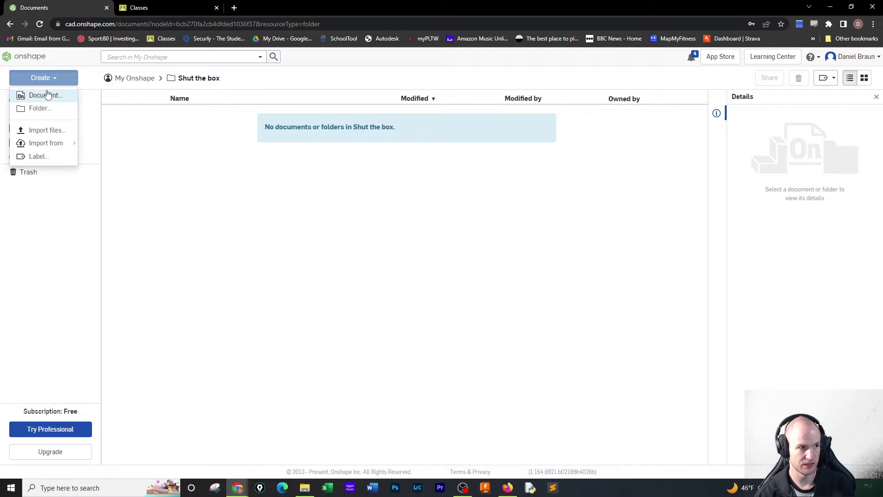
# Create a new public document named SHUT THE BOX in the Shut the box folder
pyautogui.click(46, 95)
pyautogui.write('SHU')
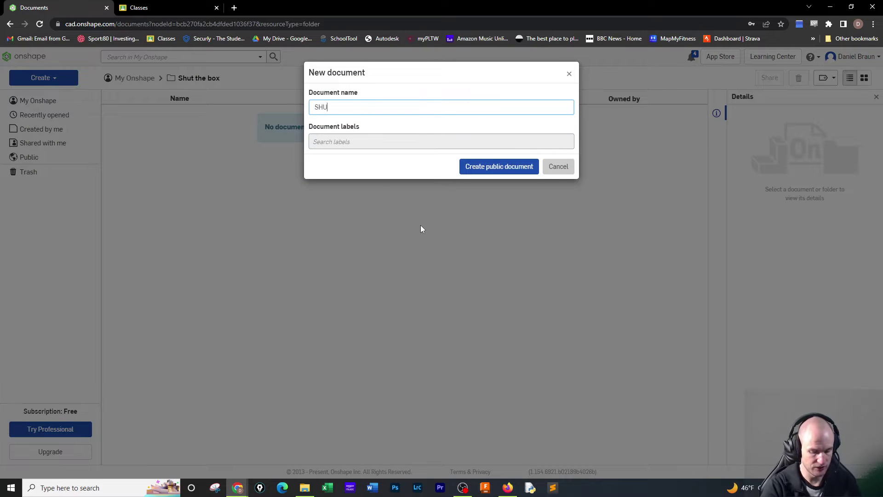
pyautogui.write('T THE BOX')
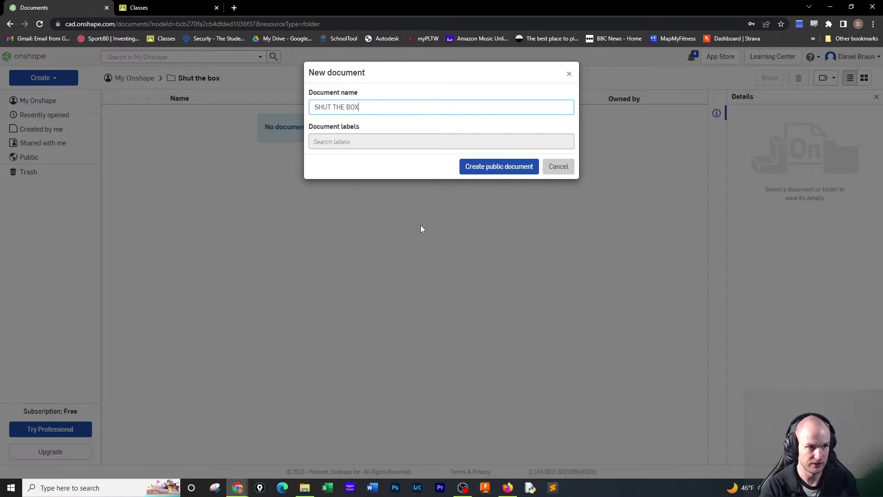
pyautogui.press('Return')
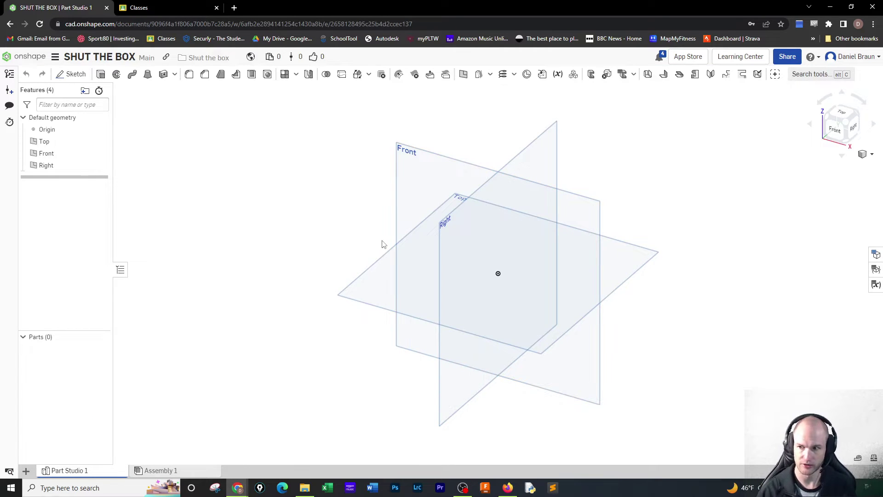
# Sketch a corner rectangle on the Front plane, 11 in long and 0.25 in high, and finish the sketch
pyautogui.click(73, 74)
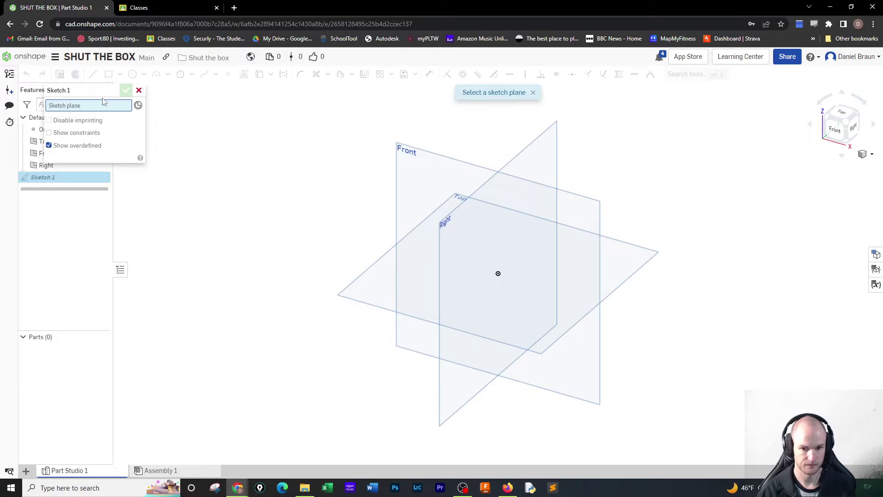
pyautogui.click(409, 205)
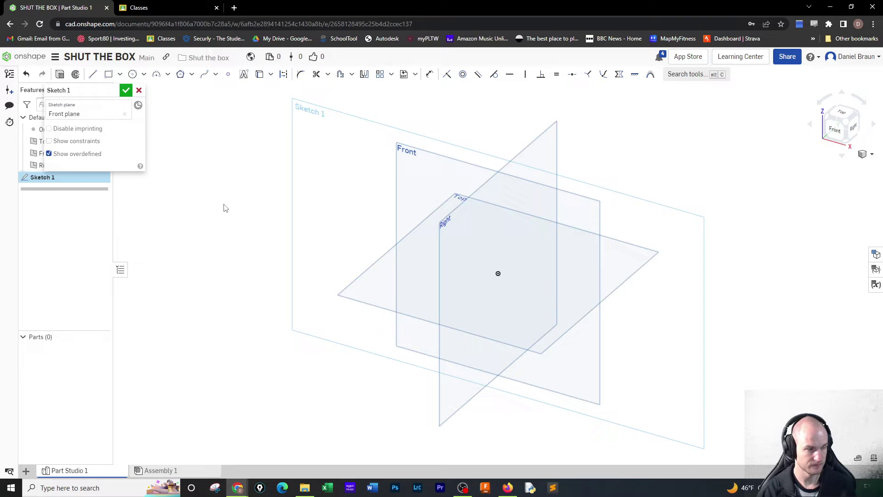
pyautogui.click(108, 74)
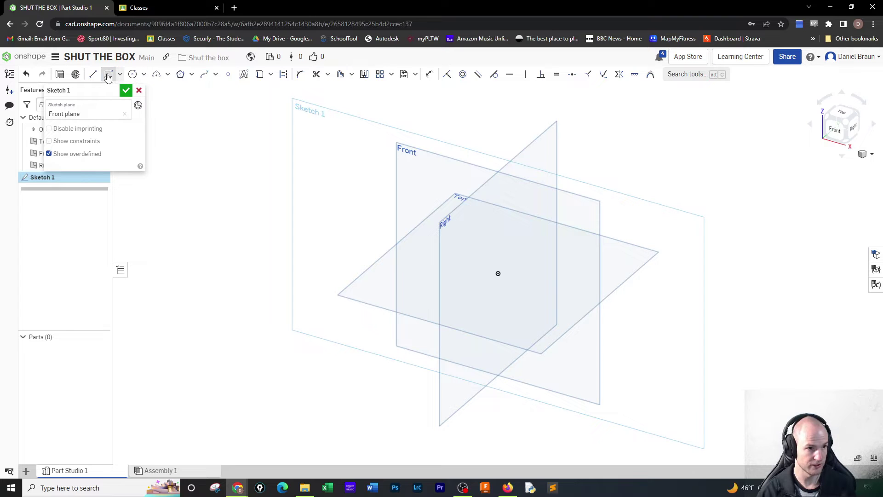
pyautogui.click(350, 248)
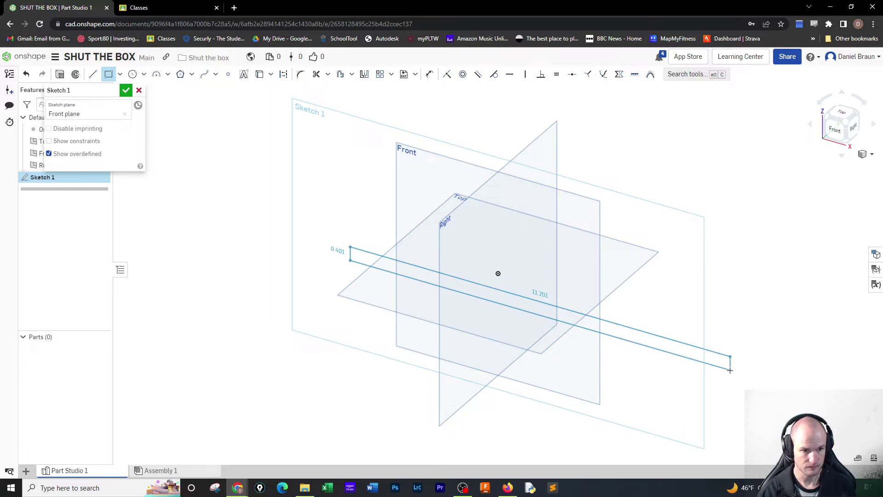
pyautogui.click(731, 370)
pyautogui.write('11')
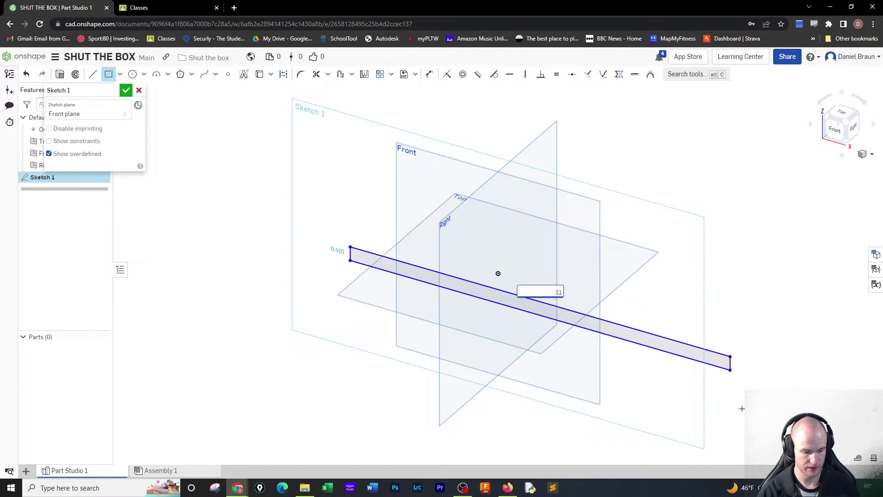
pyautogui.press('Tab')
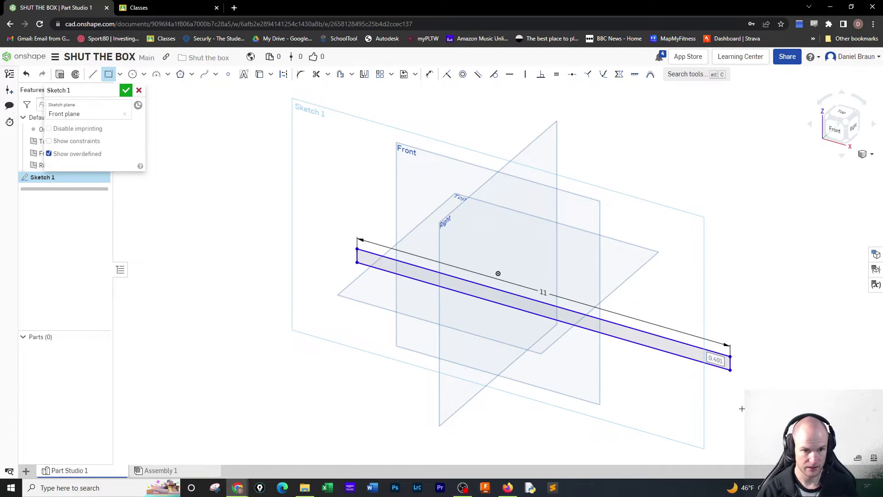
pyautogui.write('0.25')
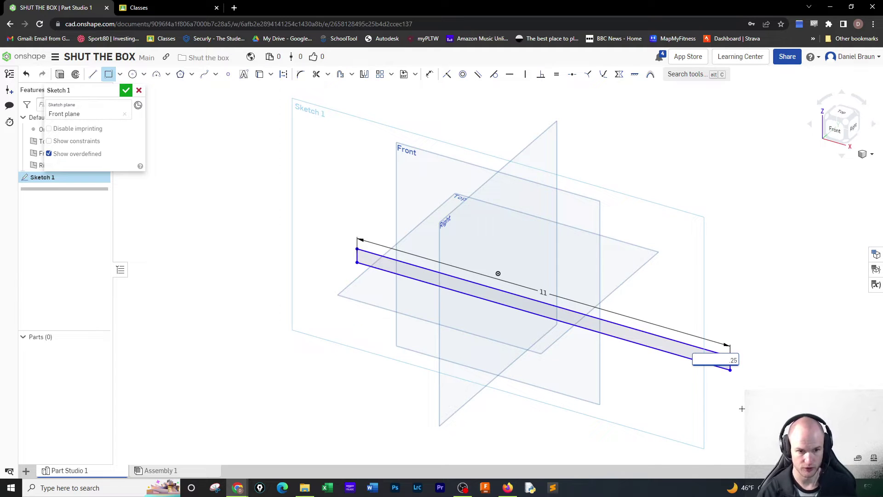
pyautogui.rightClick(754, 335)
pyautogui.click(766, 338)
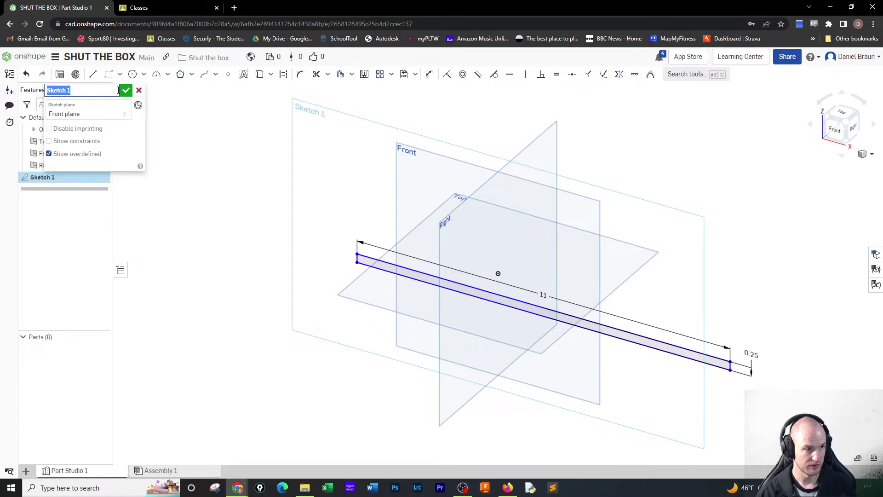
pyautogui.click(126, 90)
# Extrude the 11 by 0.25 in rectangle as a new solid with a blind depth of 8.5 in
pyautogui.click(101, 74)
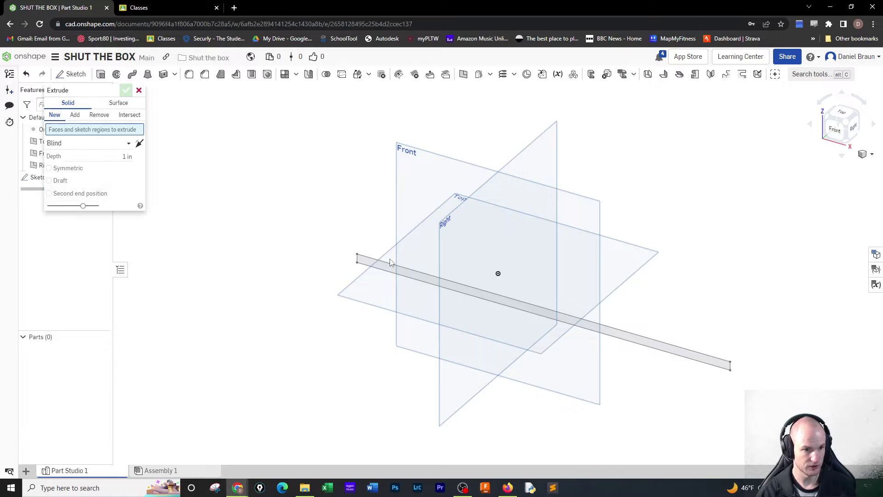
pyautogui.click(439, 280)
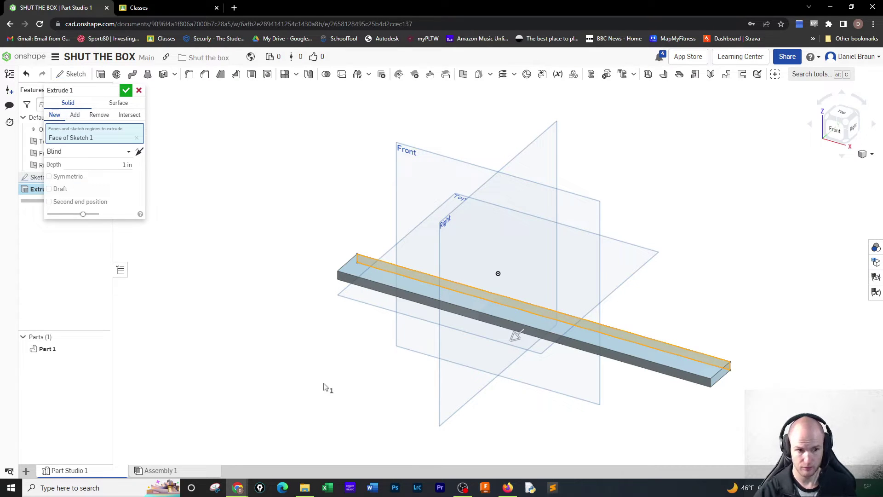
pyautogui.click(129, 164)
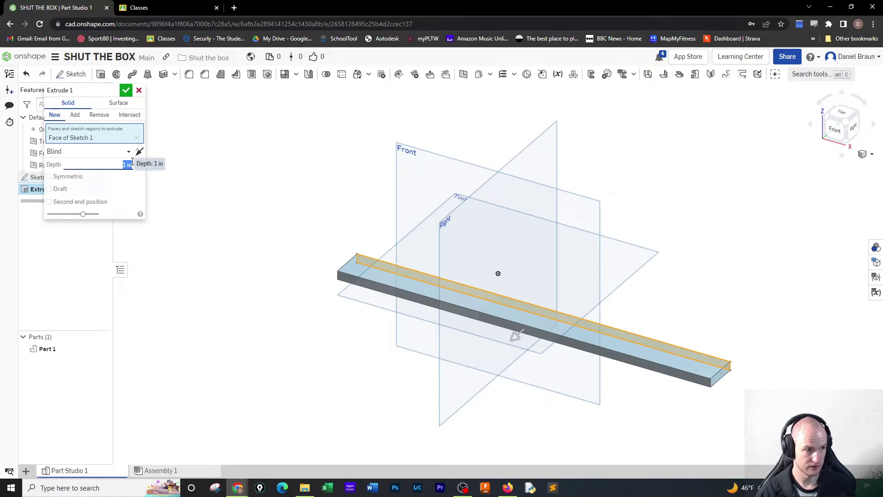
pyautogui.write('8.5')
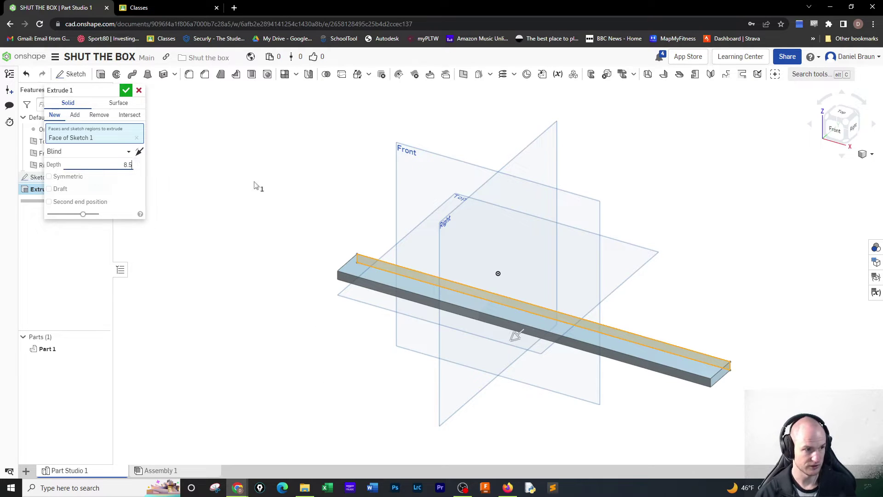
pyautogui.press('Return')
pyautogui.moveTo(278, 294); pyautogui.dragTo(335, 215, button='middle')
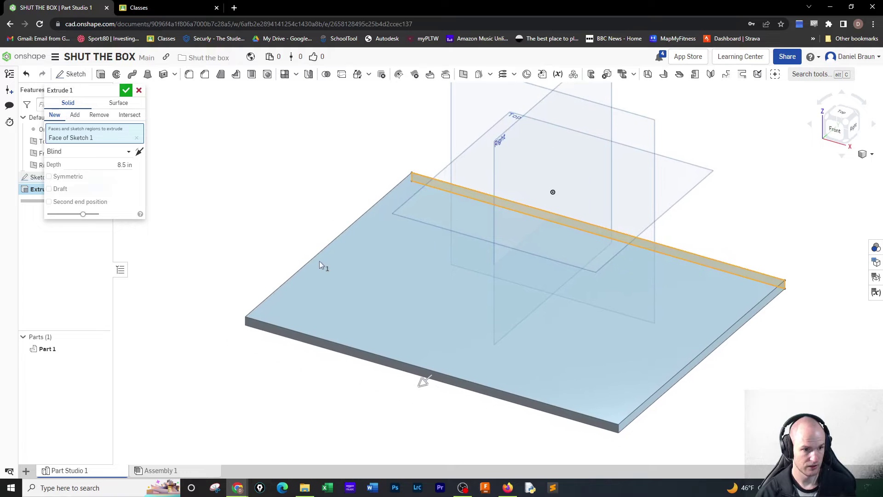
pyautogui.scroll(-2, 319, 260)
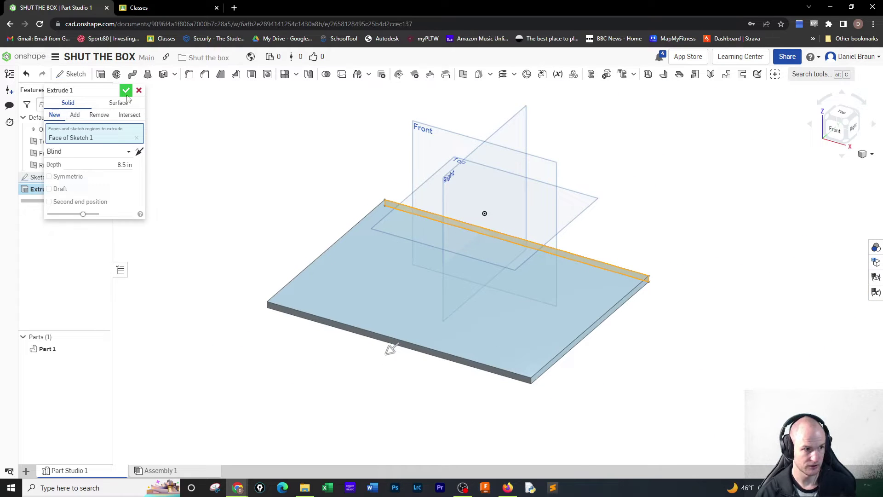
pyautogui.click(125, 90)
# Rename the extruded panel part to BOTTOM and hide it
pyautogui.rightClick(59, 354)
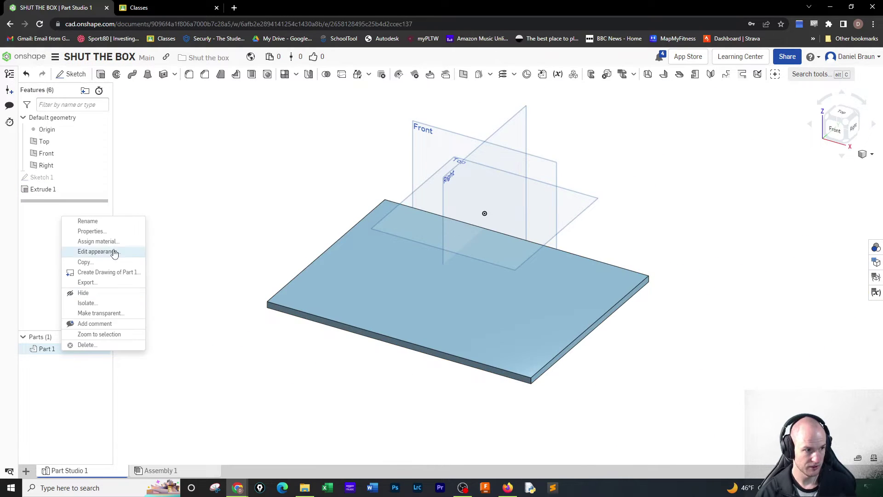
pyautogui.click(114, 222)
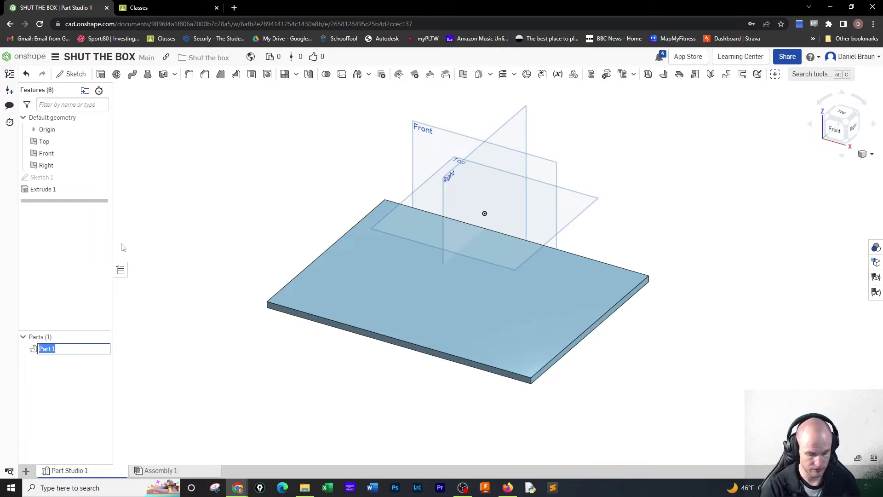
pyautogui.write('BOTTOM')
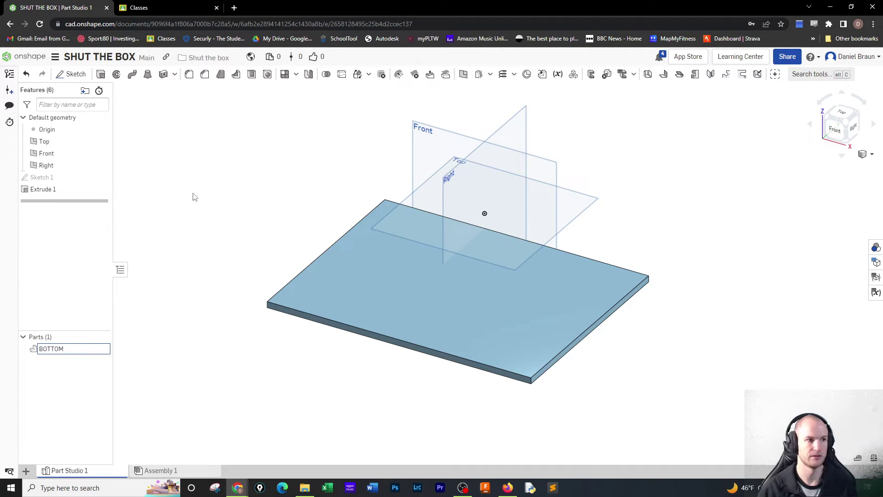
pyautogui.press('Return')
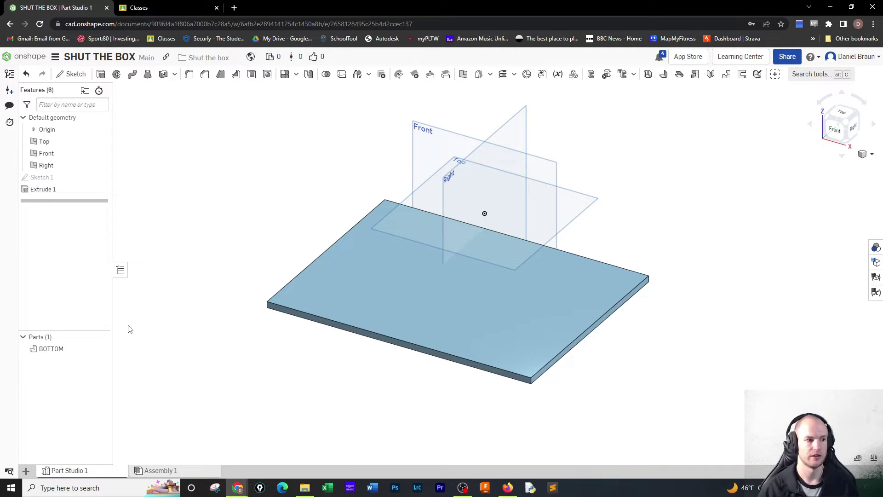
pyautogui.click(101, 349)
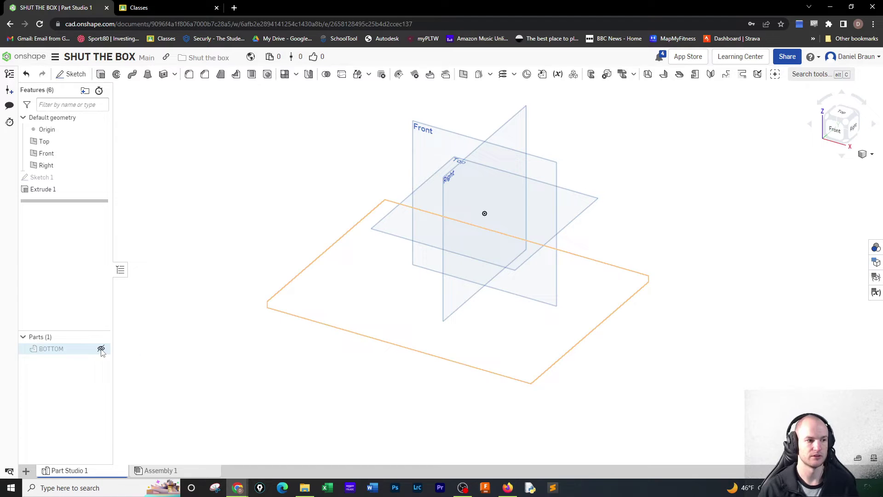
# Sketch a second corner rectangle on the Front plane, 9.5 in long and 2 in high, and finish the sketch
pyautogui.click(74, 80)
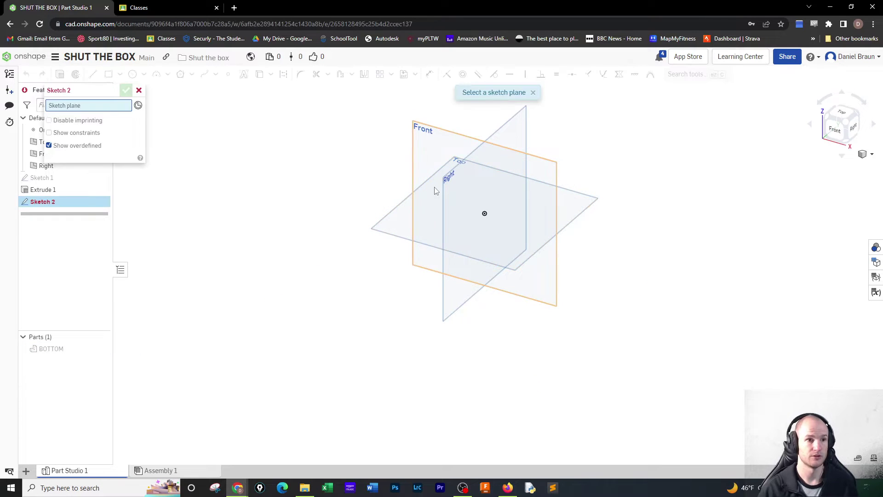
pyautogui.click(445, 138)
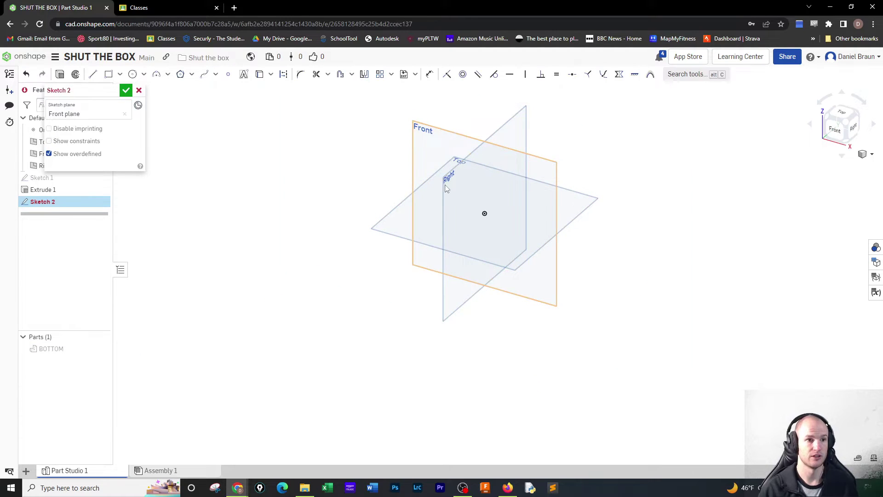
pyautogui.click(108, 74)
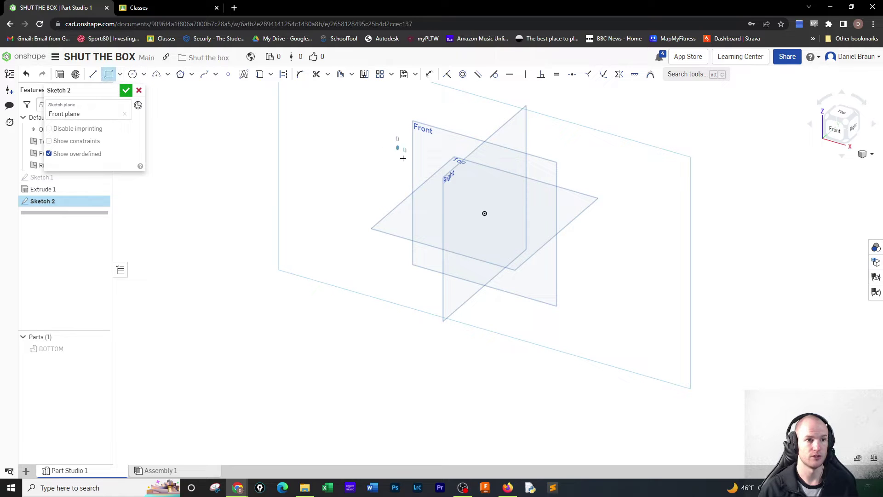
pyautogui.click(398, 148)
pyautogui.click(686, 285)
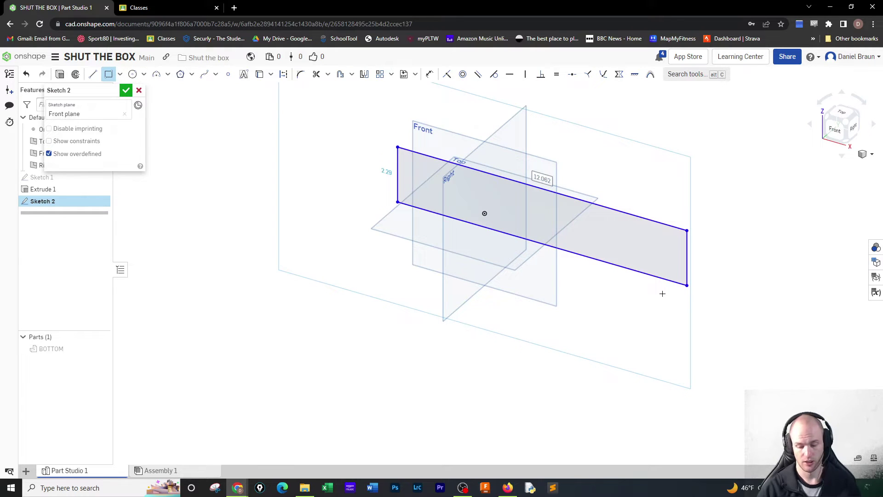
pyautogui.write('9.5')
pyautogui.press('Return')
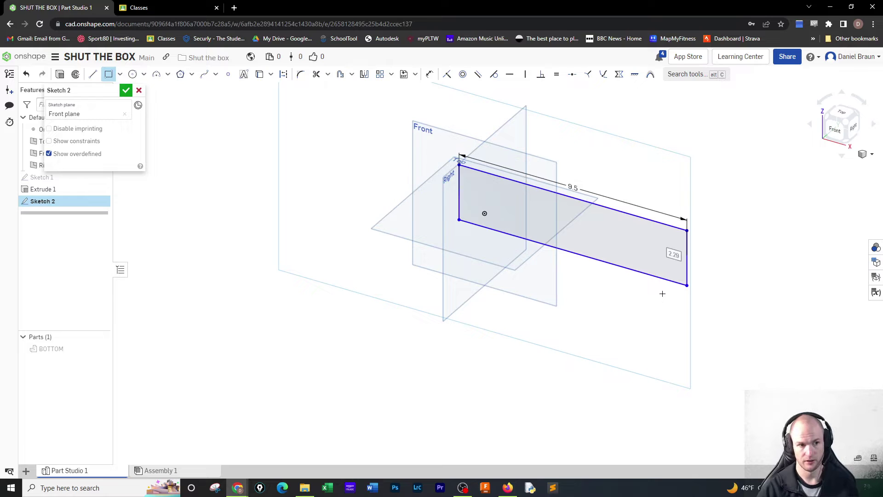
pyautogui.write('2')
pyautogui.press('Return')
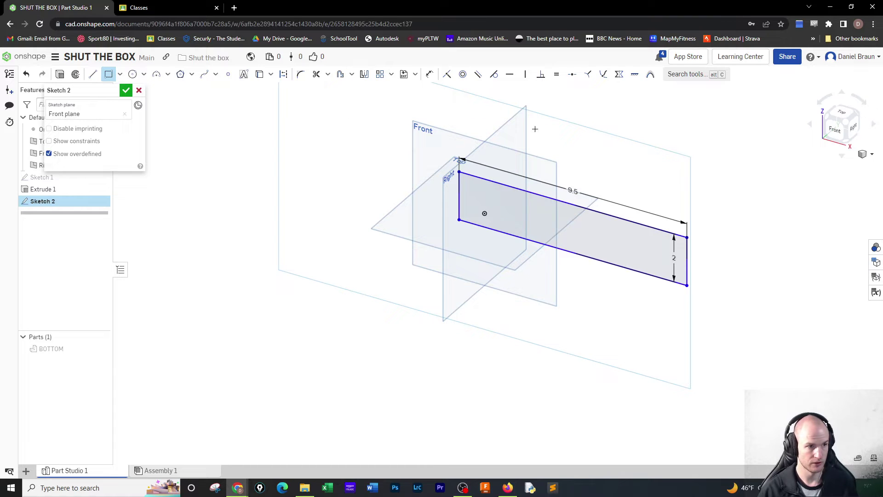
pyautogui.click(126, 90)
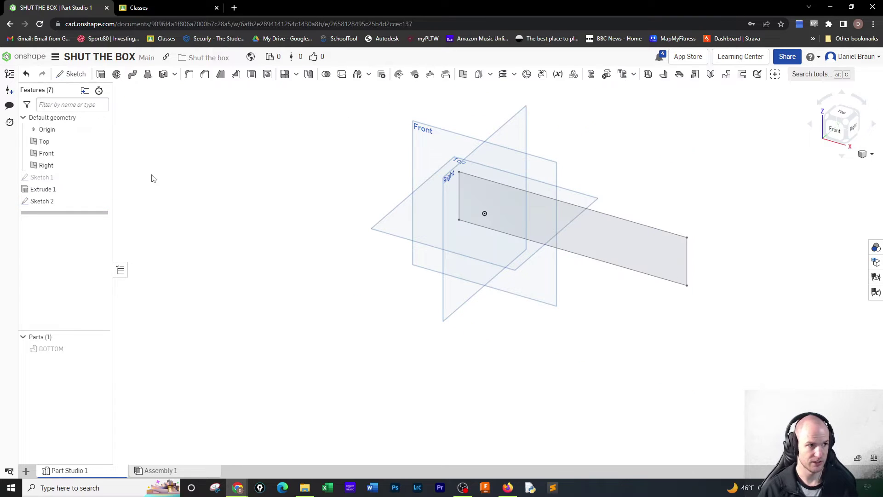
# Extrude the 9.5 by 2 in rectangle as a new solid with a blind depth of 0.75 in
pyautogui.click(100, 74)
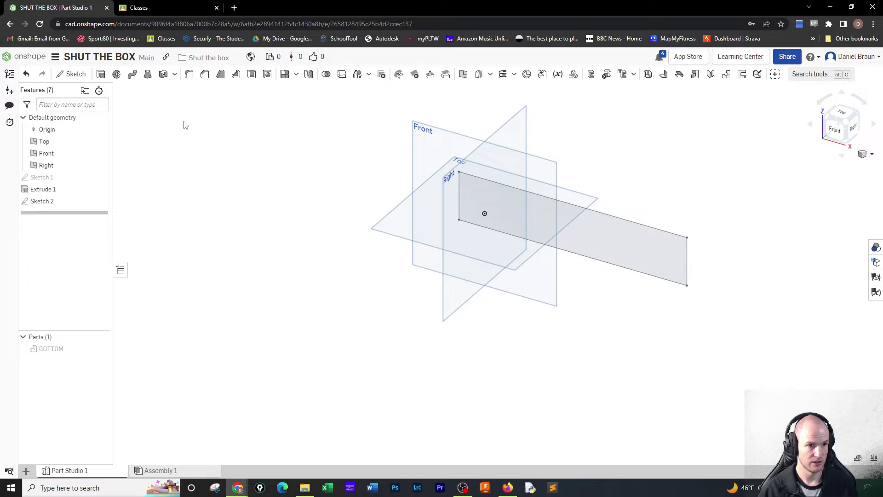
pyautogui.click(605, 246)
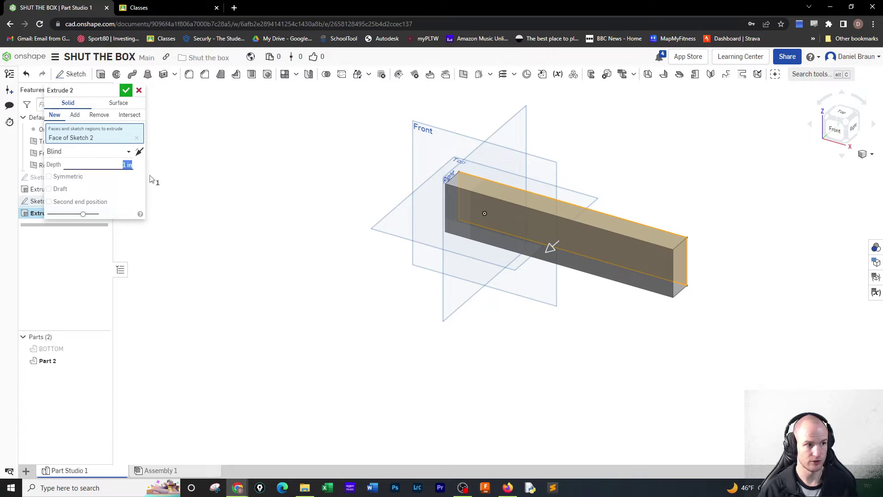
pyautogui.press('BackSpace')
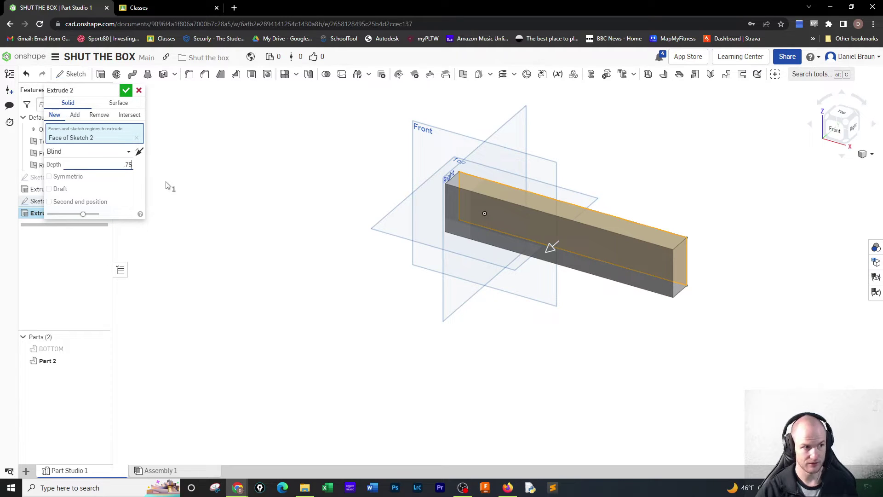
pyautogui.write('.75')
pyautogui.press('Return')
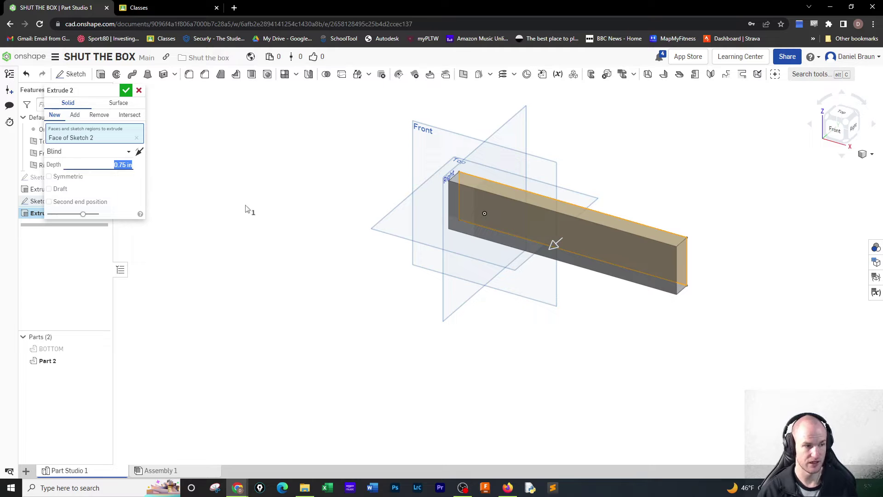
pyautogui.click(128, 94)
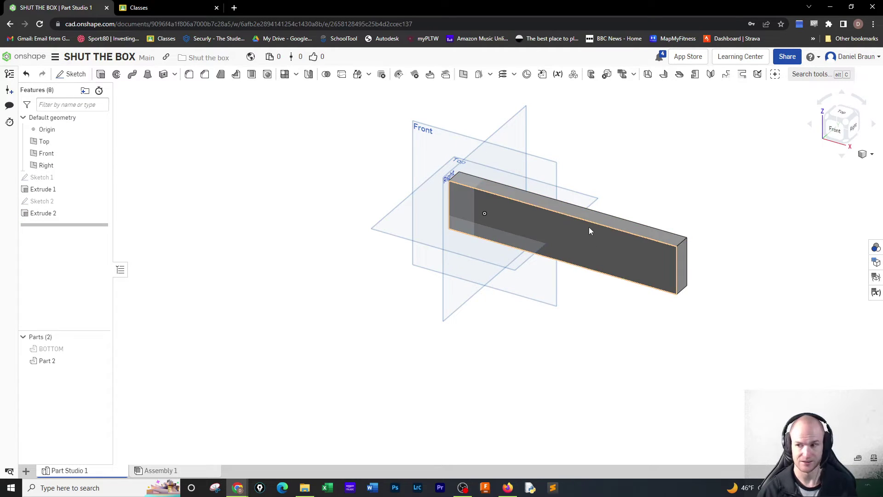
# Rename the extruded 9.5 in board to FRONT/BACK and hide it
pyautogui.rightClick(79, 362)
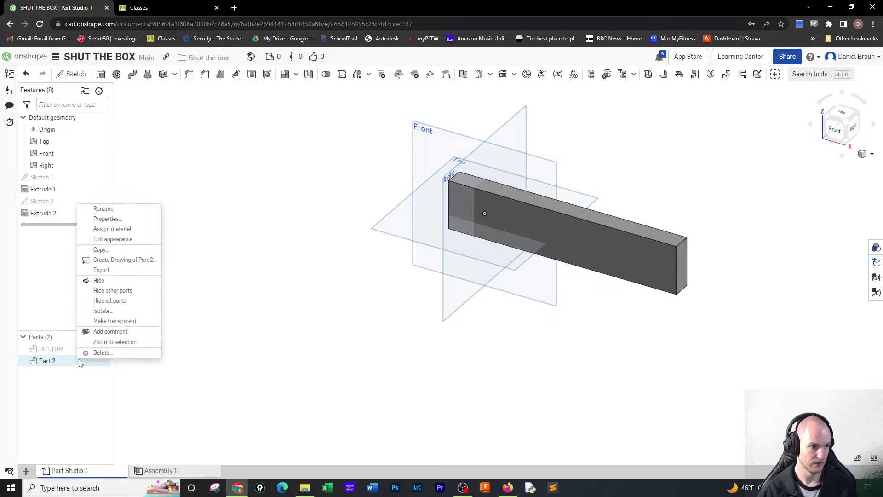
pyautogui.click(133, 212)
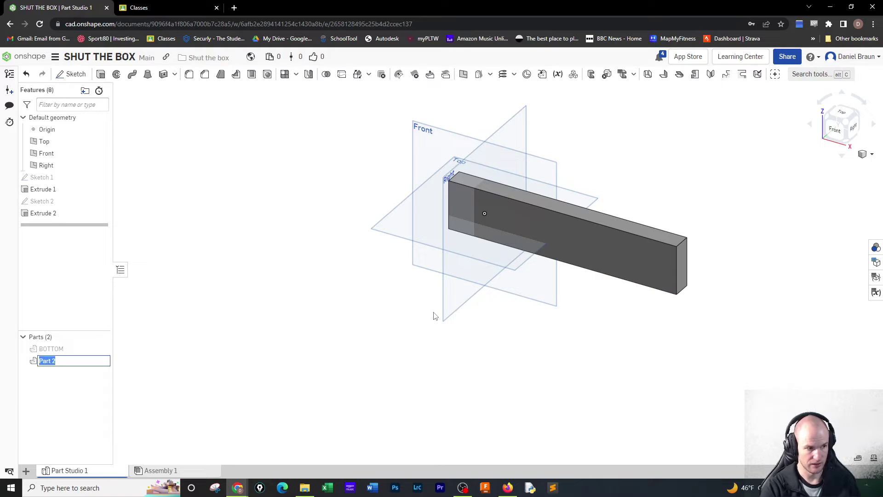
pyautogui.write('FRONT')
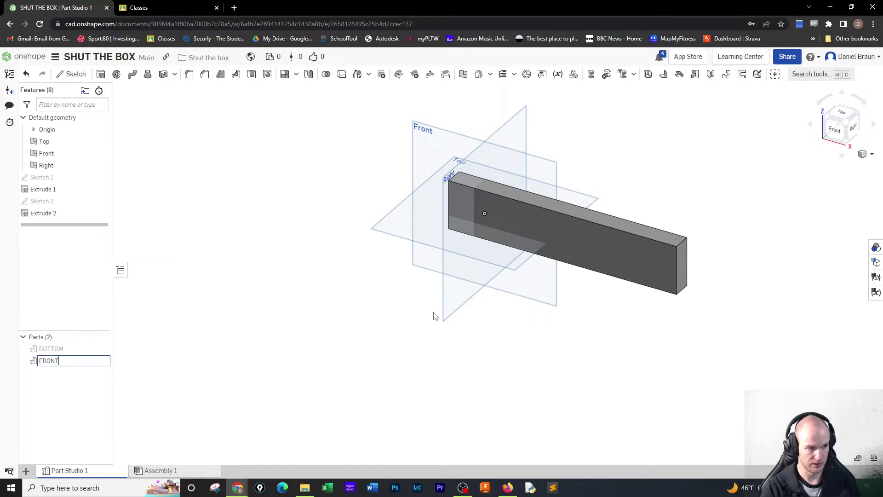
pyautogui.write('/BAC')
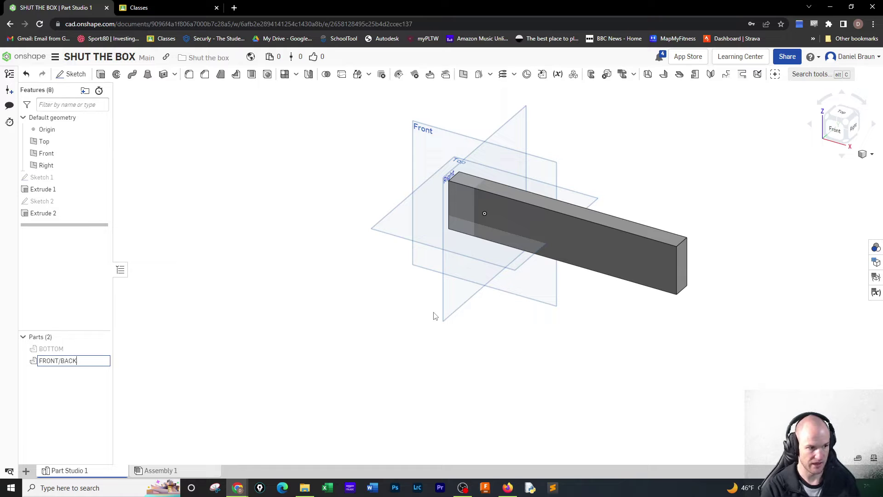
pyautogui.write('K')
pyautogui.press('Return')
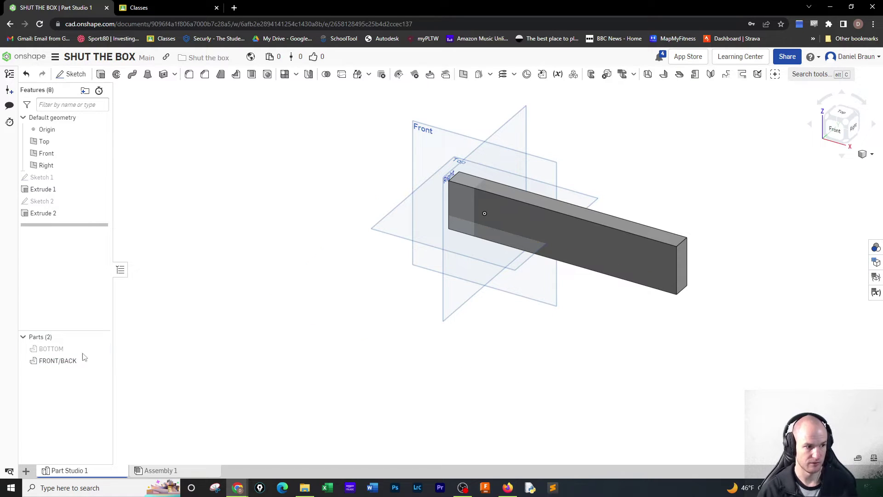
pyautogui.click(104, 361)
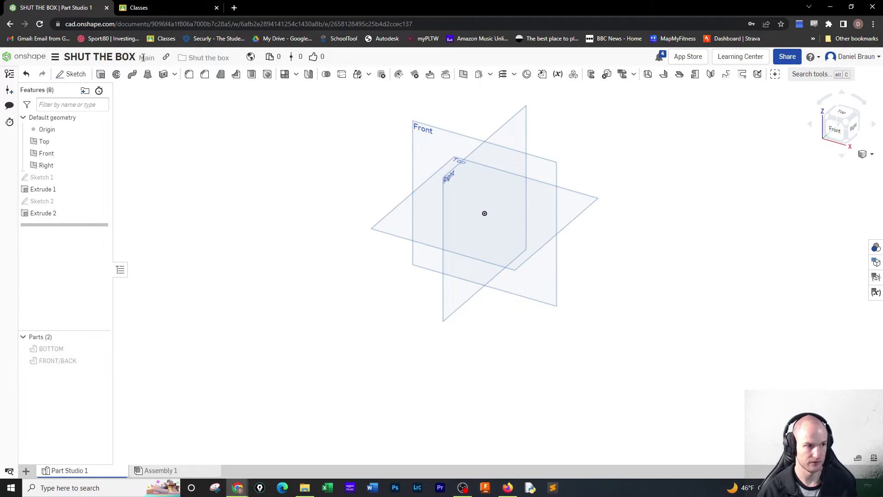
# Sketch a corner rectangle on the Front plane, 0.75 in wide and 2 in high, and finish the sketch
pyautogui.click(72, 74)
pyautogui.click(425, 147)
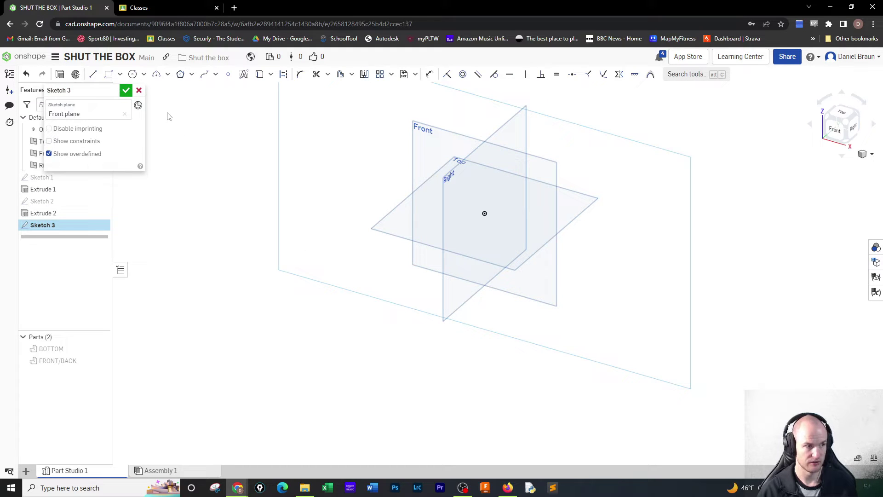
pyautogui.click(110, 78)
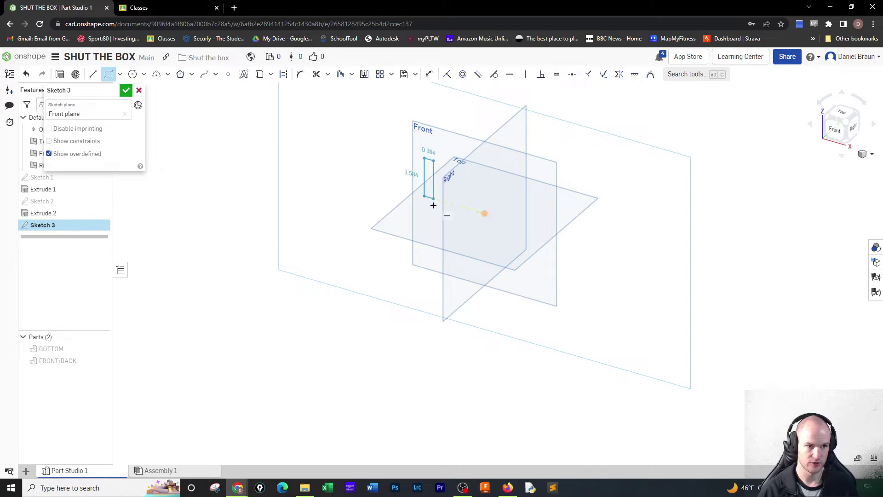
pyautogui.click(435, 188)
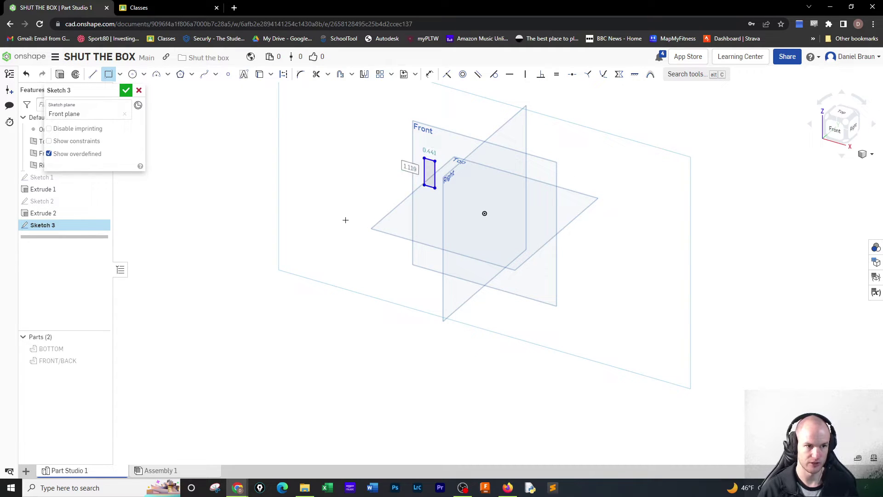
pyautogui.write('2')
pyautogui.press('Tab')
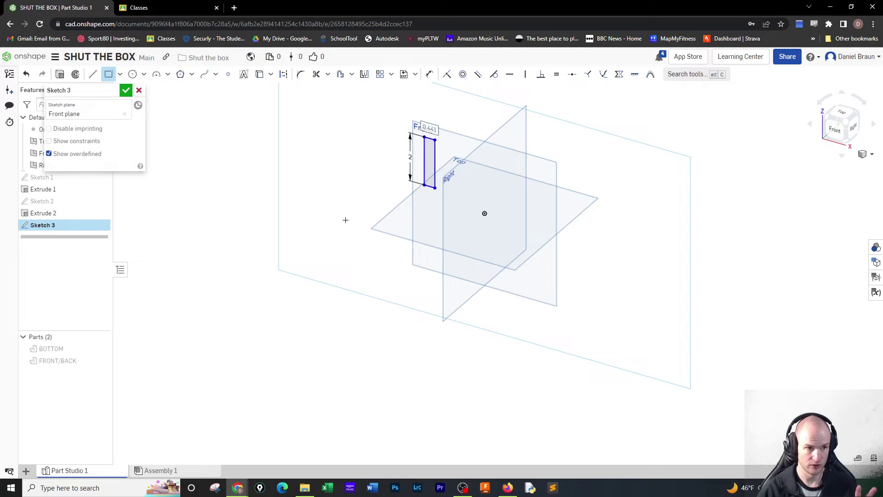
pyautogui.press('BackSpace')
pyautogui.press('Return')
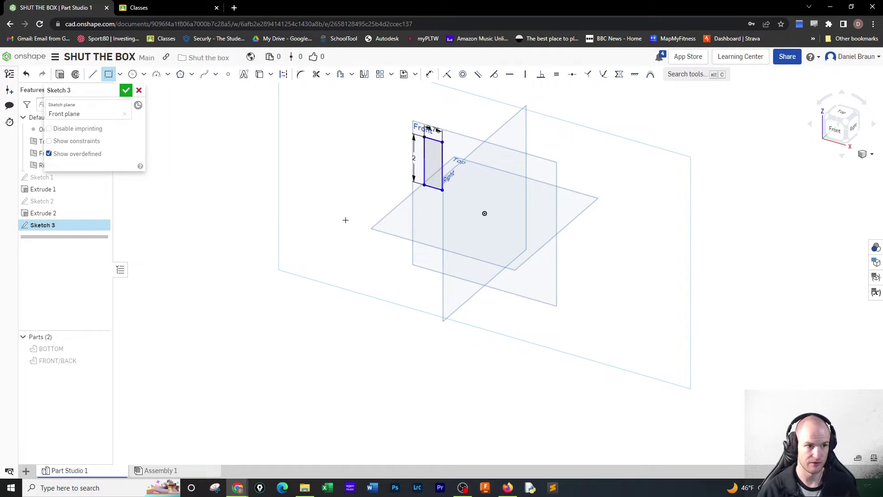
pyautogui.moveTo(388, 136); pyautogui.dragTo(380, 218, button='right')
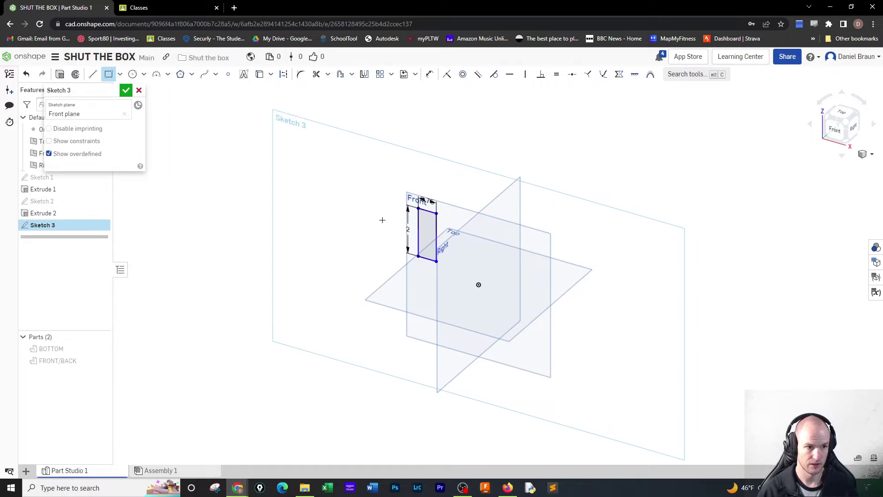
pyautogui.rightClick(385, 224)
pyautogui.click(407, 227)
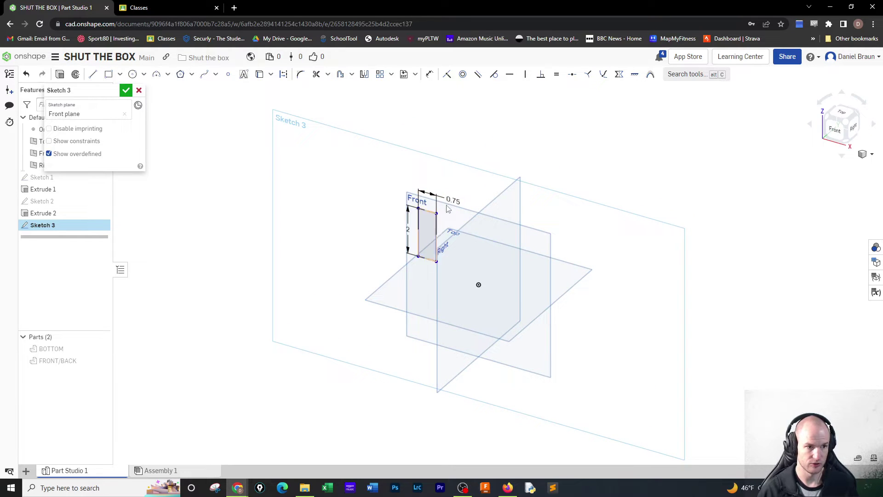
pyautogui.click(126, 90)
# Extrude the 0.75 by 2 in rectangle as a new solid with a blind depth of 8.5 in
pyautogui.click(101, 74)
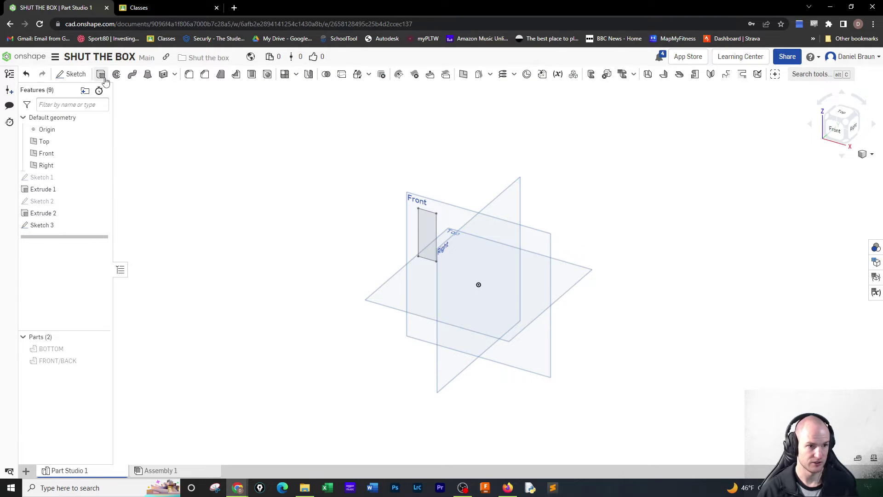
pyautogui.click(425, 241)
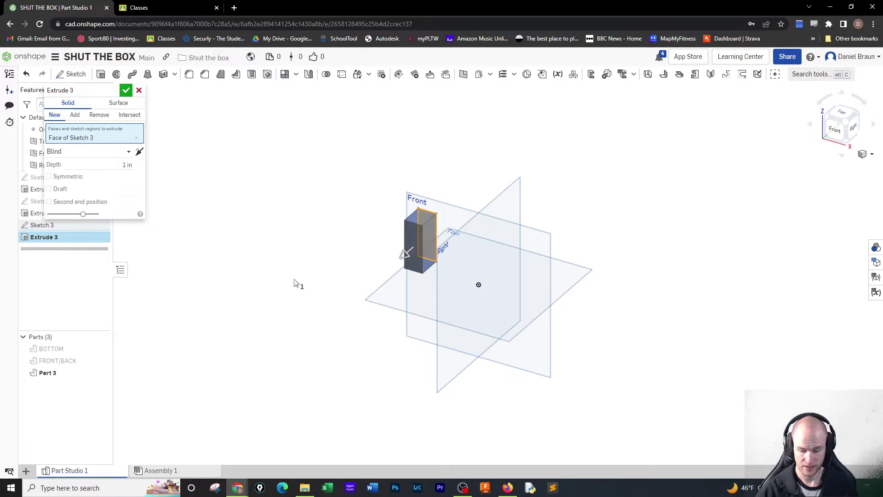
pyautogui.click(108, 166)
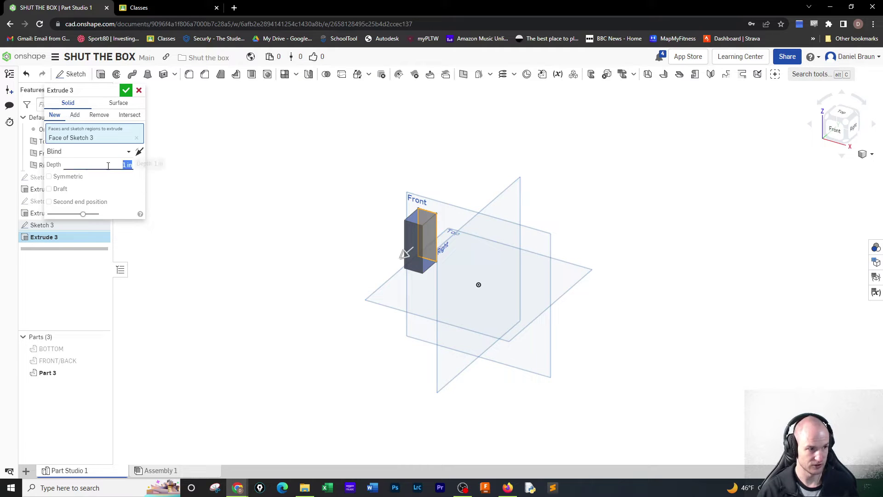
pyautogui.write('8.5')
pyautogui.press('Return')
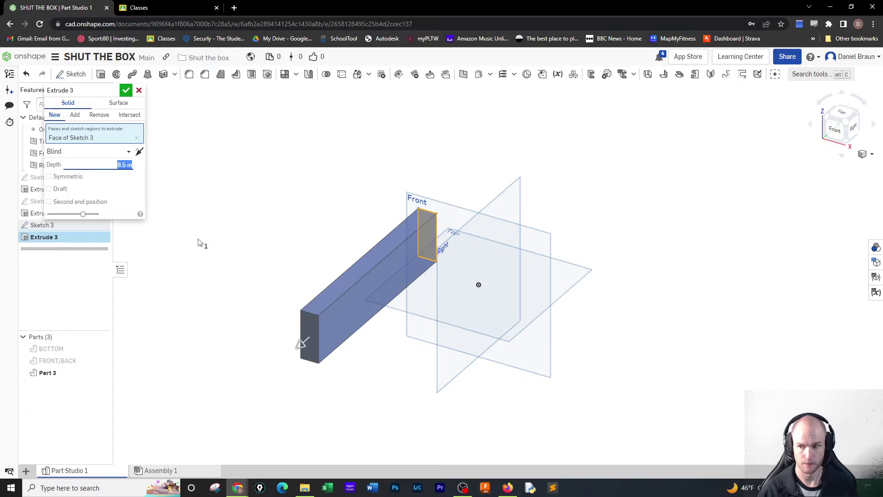
pyautogui.click(126, 92)
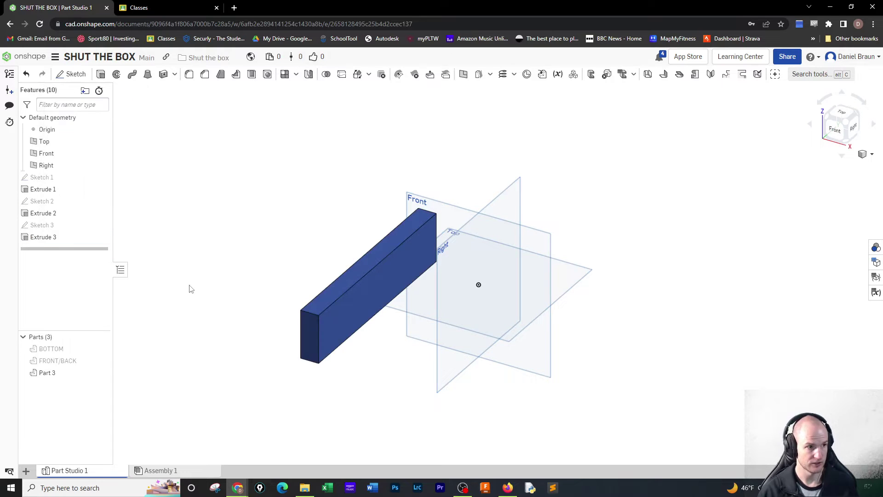
pyautogui.rightClick(60, 374)
pyautogui.click(235, 236)
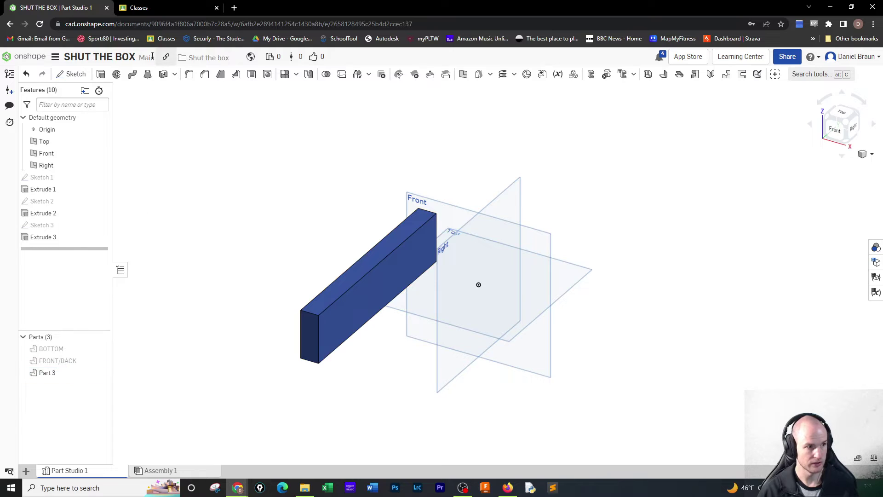
# Start a sketch on the new board's large right-hand face and draw a circle of 3/8 in diameter near its back end
pyautogui.click(72, 74)
pyautogui.click(401, 281)
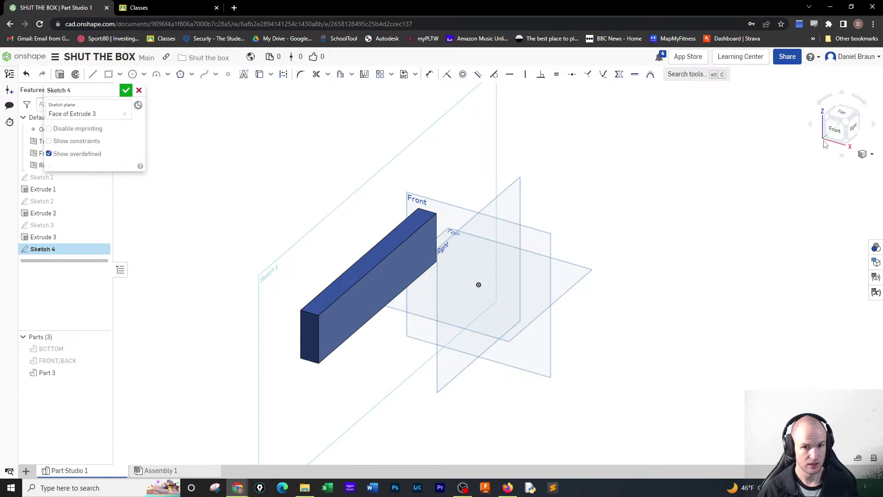
pyautogui.click(855, 127)
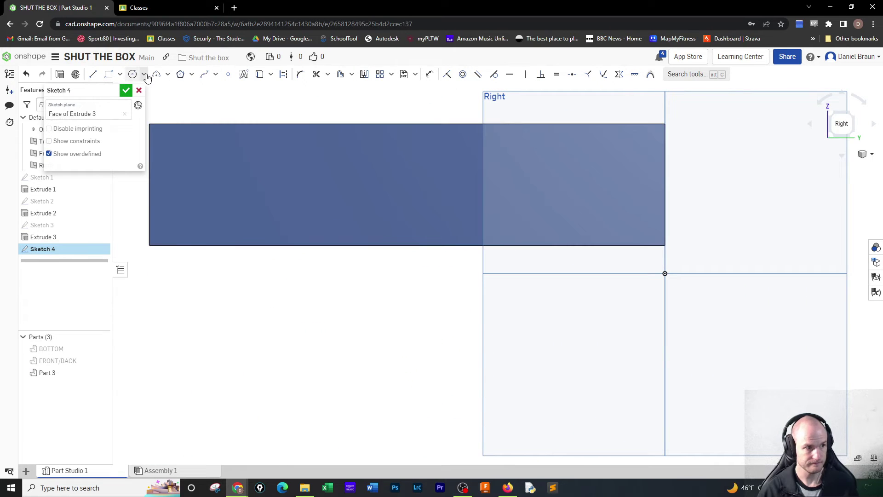
pyautogui.click(133, 74)
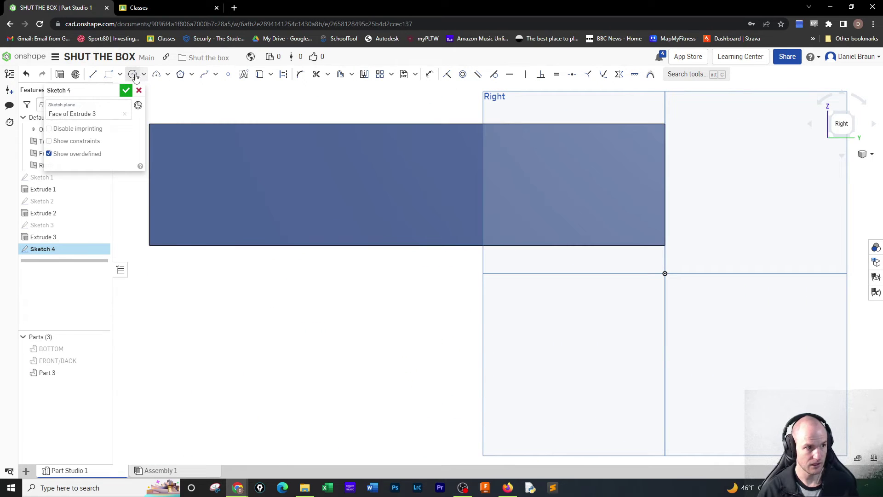
pyautogui.click(578, 215)
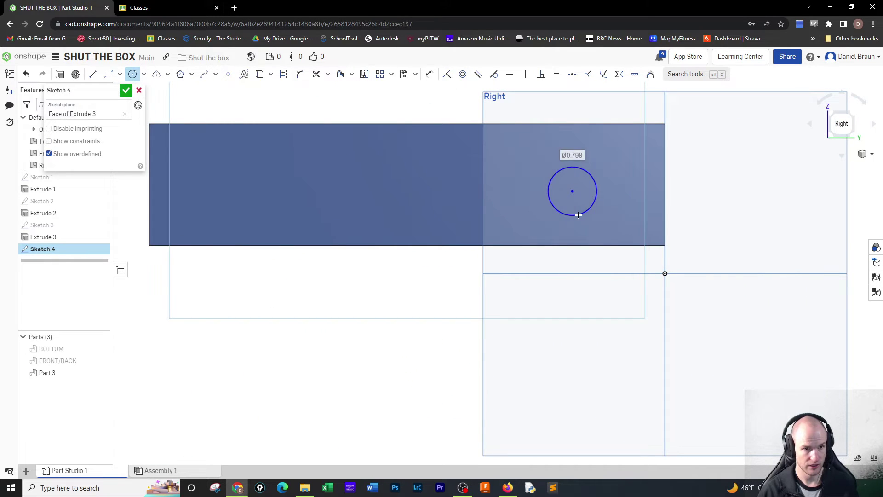
pyautogui.doubleClick(578, 156)
pyautogui.write('3/8')
pyautogui.press('Return')
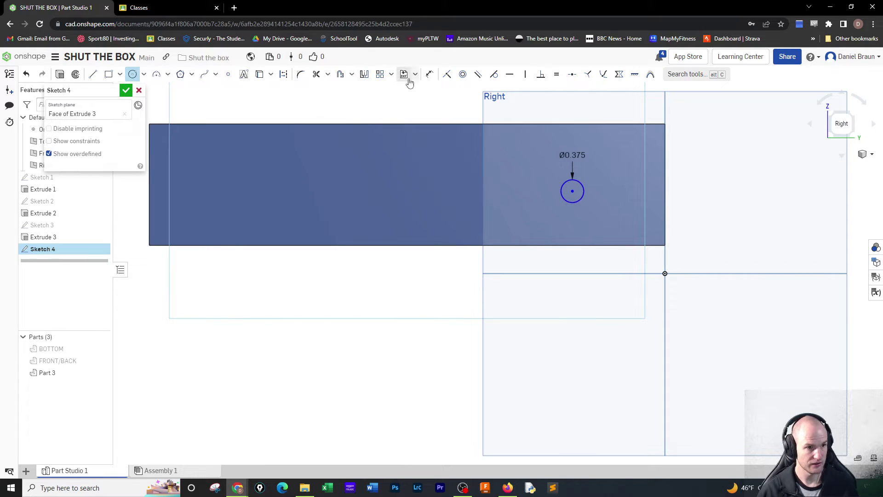
# Consult the IDW SHUT THE BOX.pdf drawing and dimension the circle's centre 2 in from the board's back edge
pyautogui.click(429, 74)
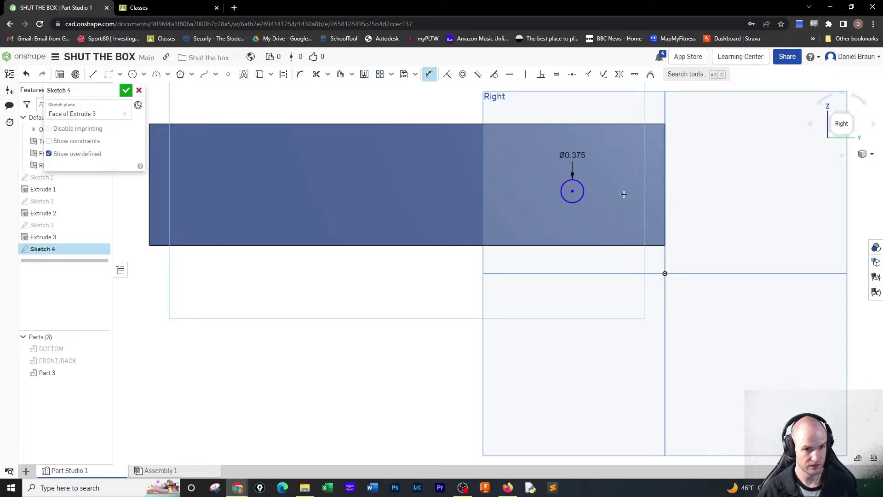
pyautogui.click(664, 194)
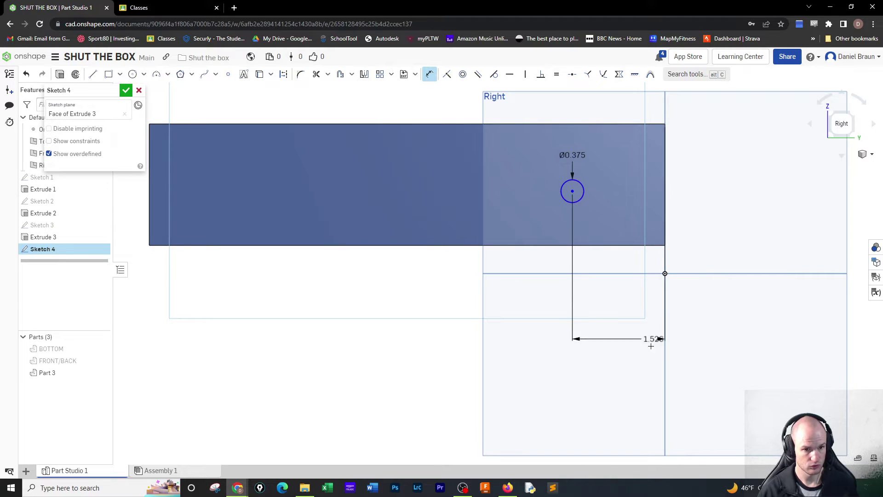
pyautogui.click(643, 348)
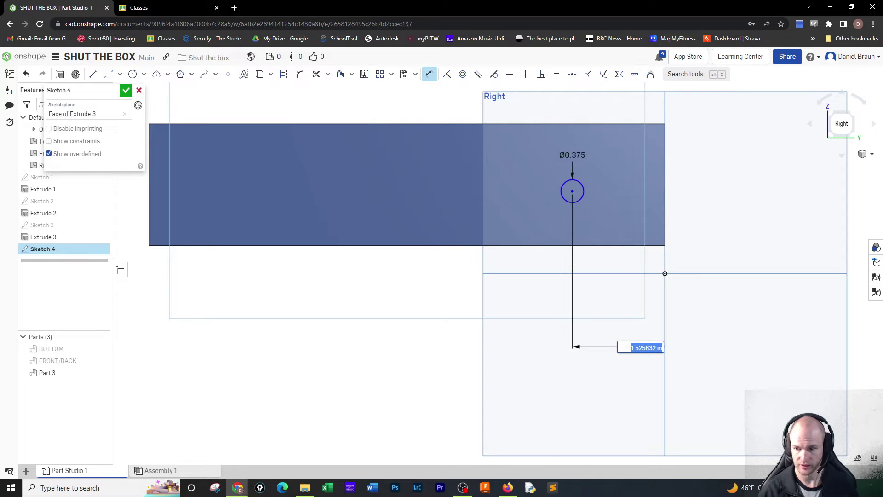
pyautogui.press('Return')
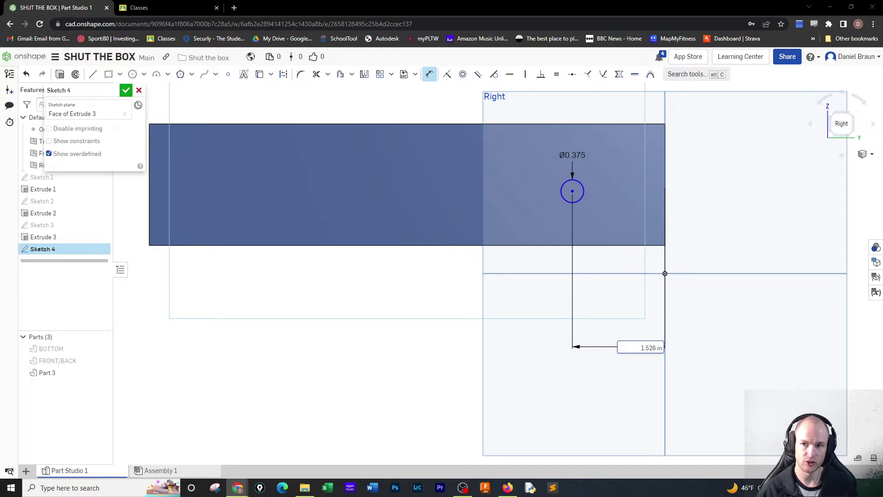
pyautogui.moveTo(882, 27); pyautogui.dragTo(508, 35)
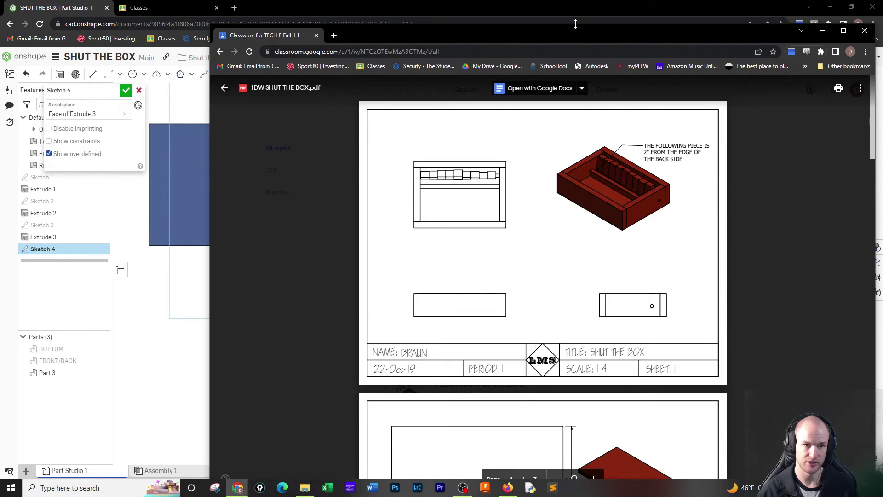
pyautogui.moveTo(570, 29); pyautogui.dragTo(882, 29)
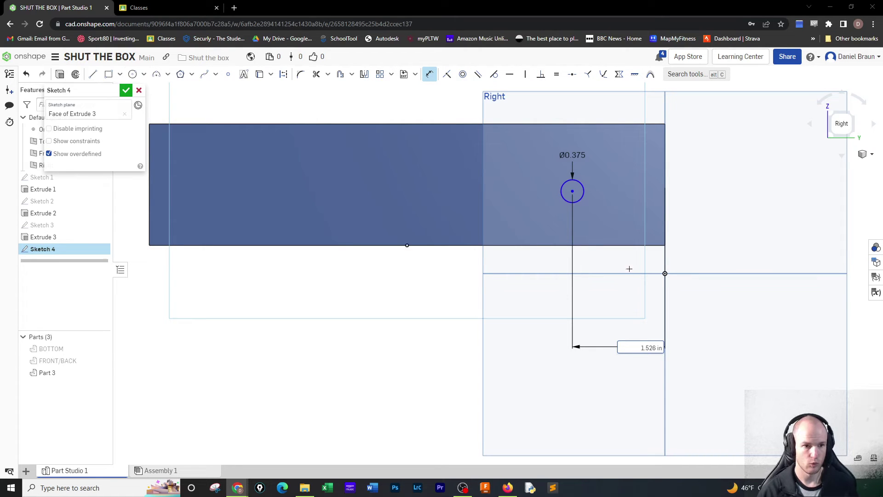
pyautogui.doubleClick(644, 347)
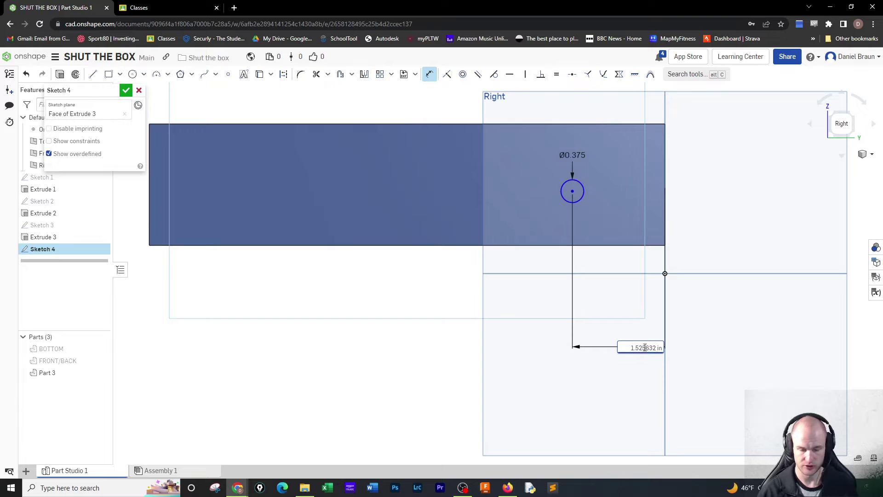
pyautogui.doubleClick(644, 348)
pyautogui.write('2')
pyautogui.press('Return')
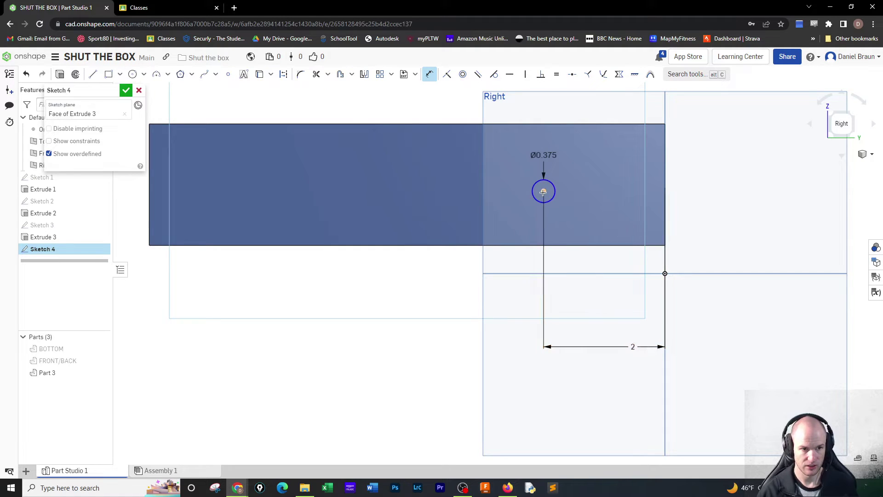
# Dimension the circle's centre 0.5 in above the board's bottom edge
pyautogui.click(564, 244)
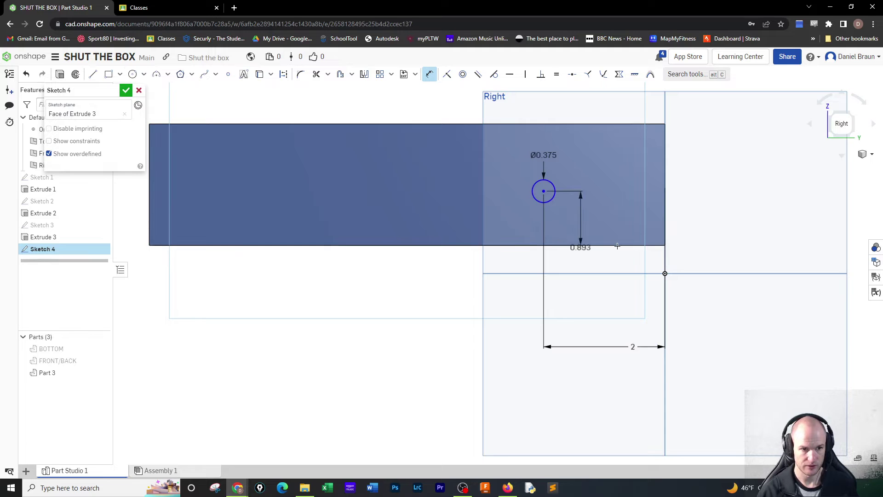
pyautogui.click(709, 240)
pyautogui.write('.5')
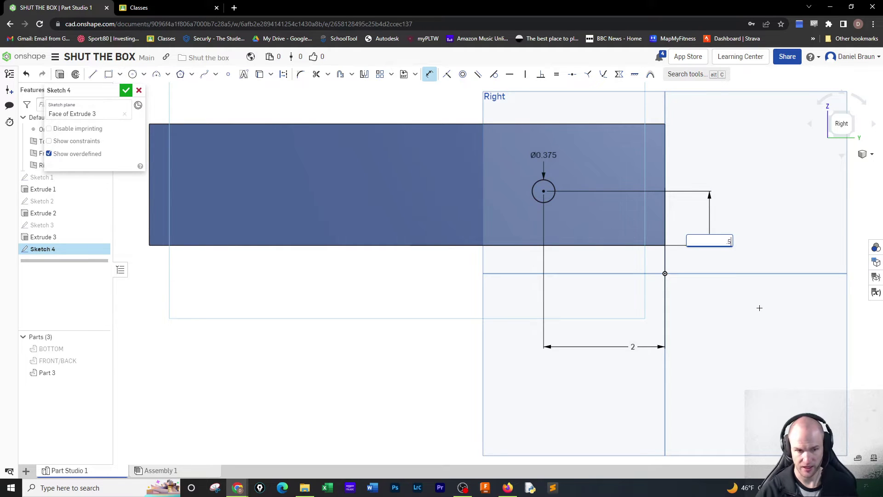
pyautogui.press('Return')
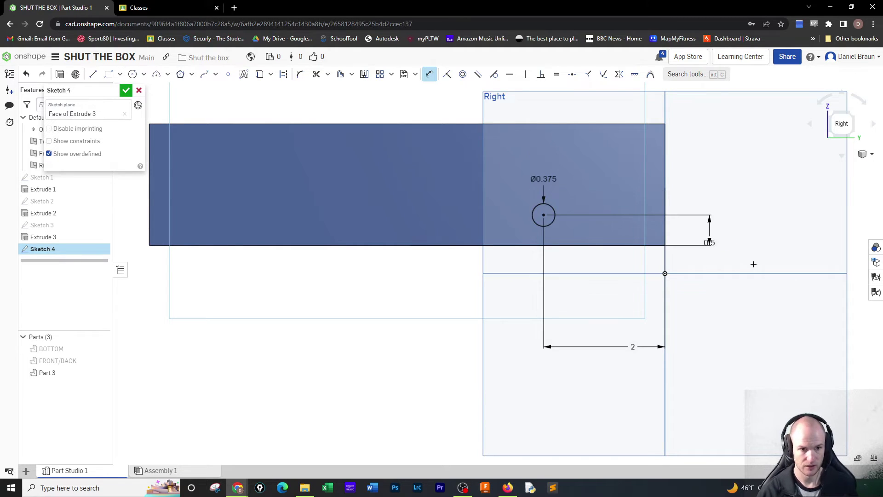
# Move the circle's 0.5 in height dimension text below its extension lines, clear of the arrows
pyautogui.rightClick(750, 261)
pyautogui.click(779, 268)
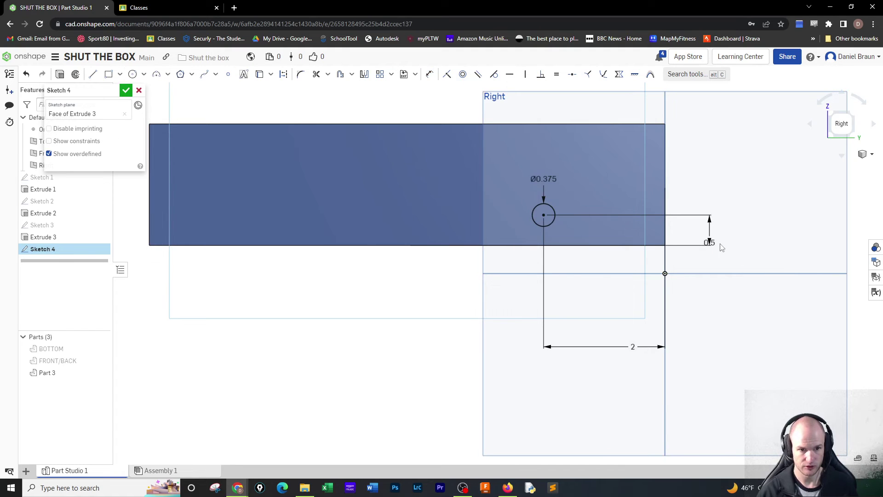
pyautogui.moveTo(709, 242); pyautogui.dragTo(717, 264)
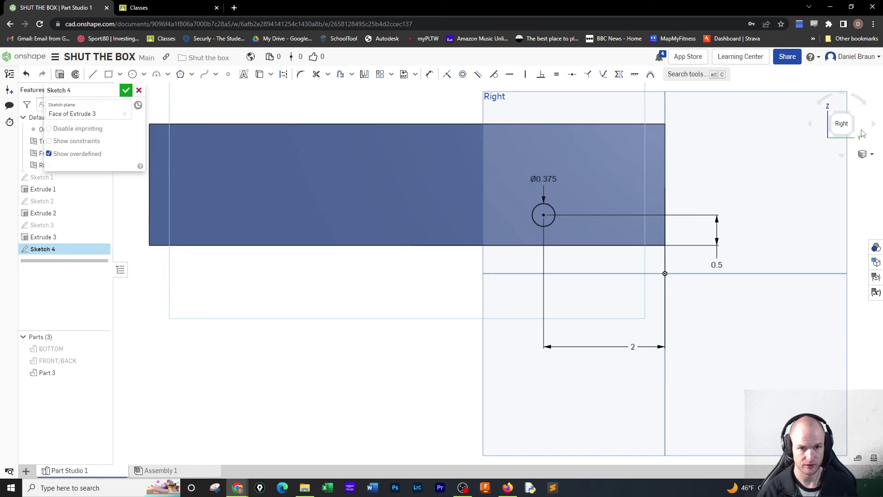
# Extrude the 3/8 in circle as a Remove cut with a blind depth of 1 in through the side board
pyautogui.click(851, 117)
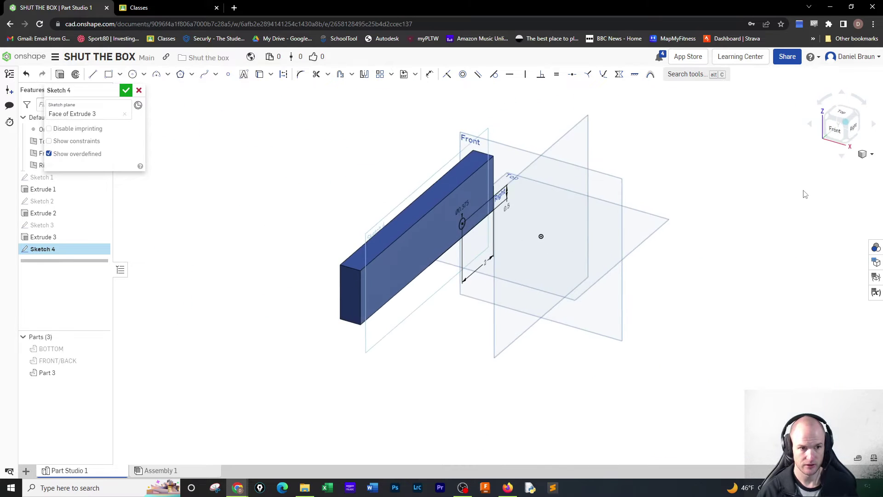
pyautogui.click(61, 75)
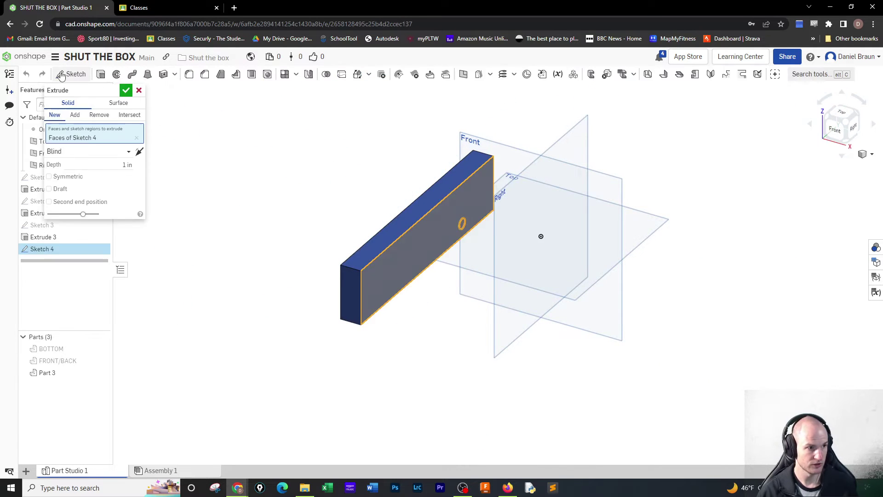
pyautogui.click(99, 114)
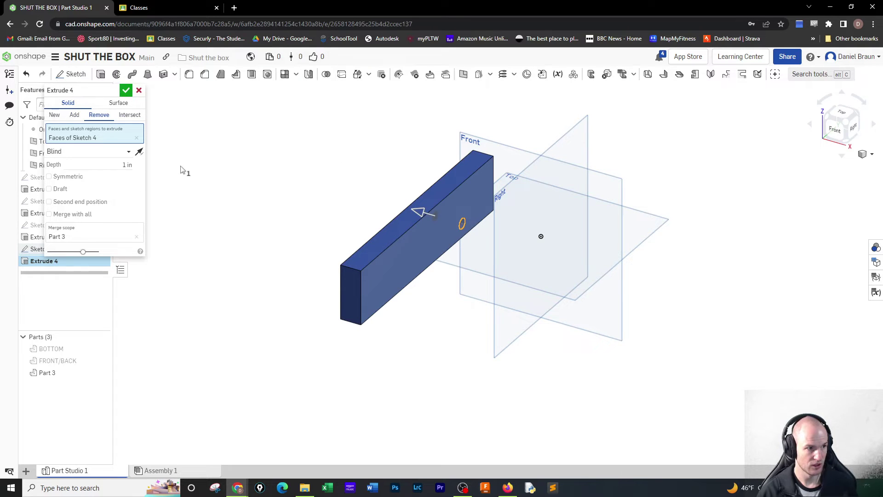
pyautogui.click(126, 90)
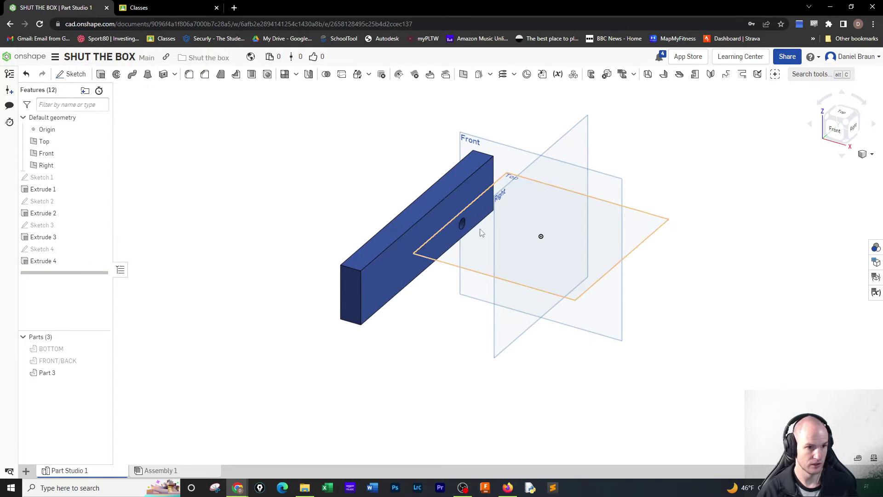
# Rename the drilled side board part as SIDE and hide it
pyautogui.rightClick(50, 372)
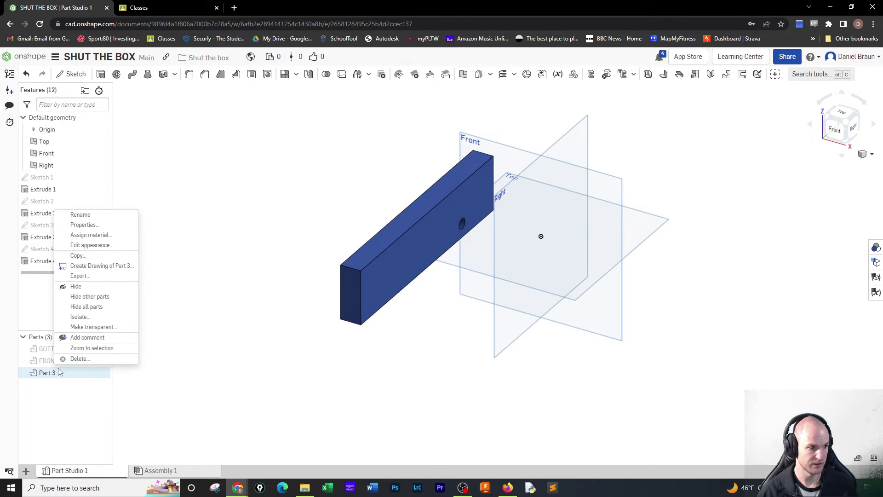
pyautogui.click(97, 217)
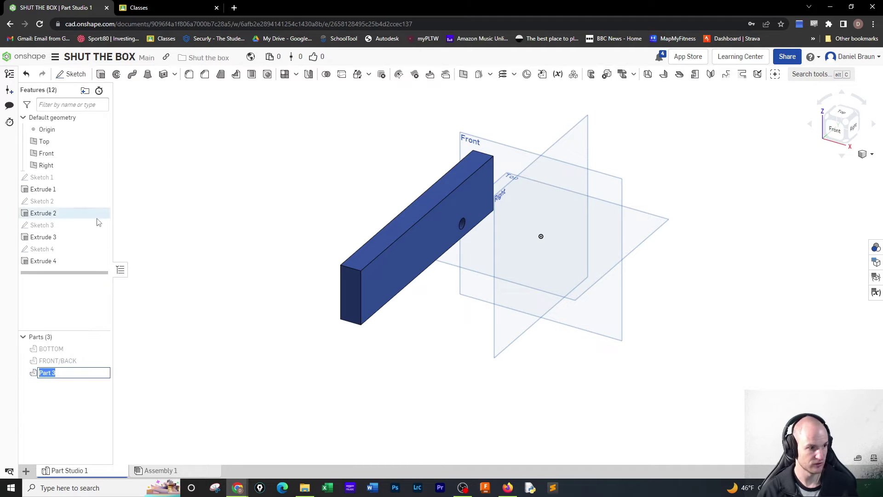
pyautogui.write('SIDE')
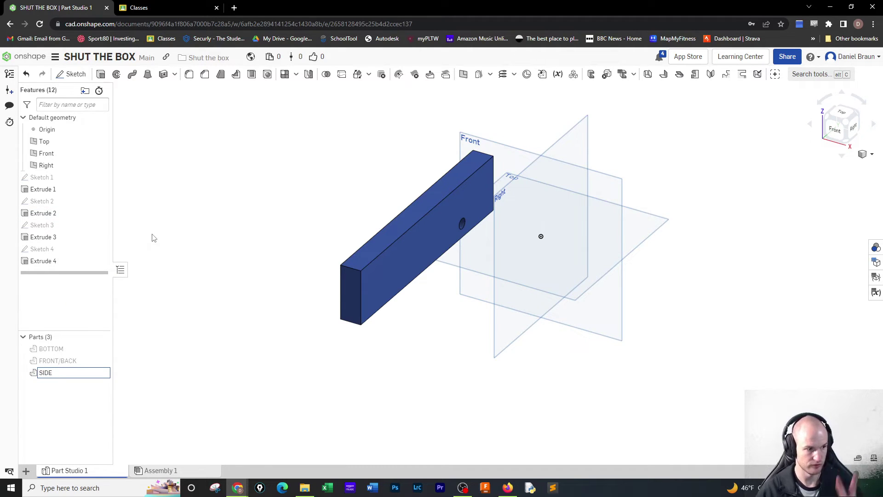
pyautogui.press('Return')
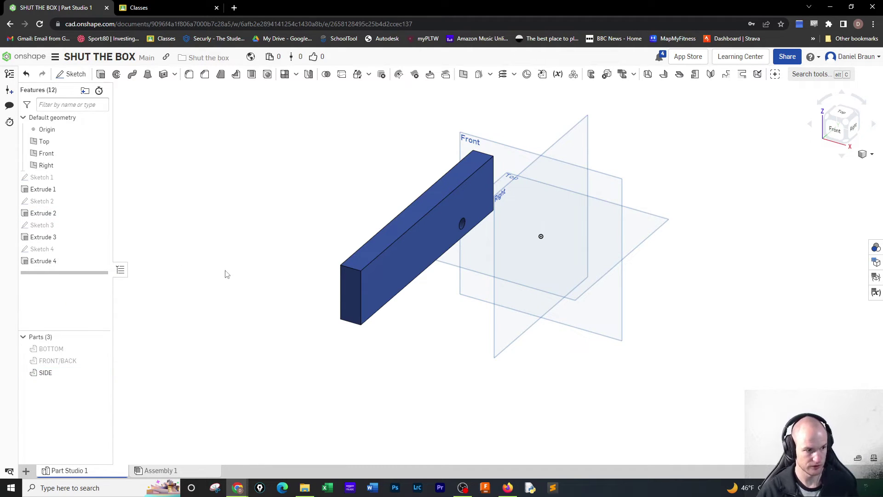
pyautogui.click(102, 372)
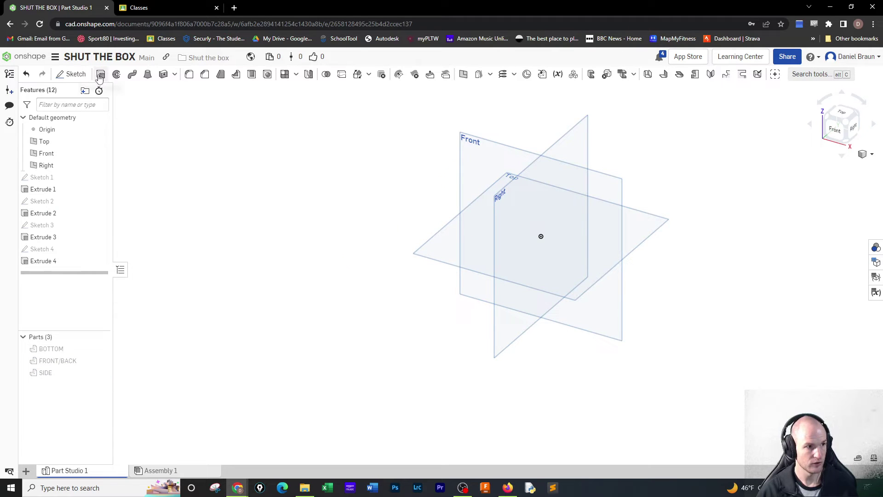
# Sketch a circle of 3/8 in diameter on the Right plane, away from the origin, and finish the sketch
pyautogui.click(72, 74)
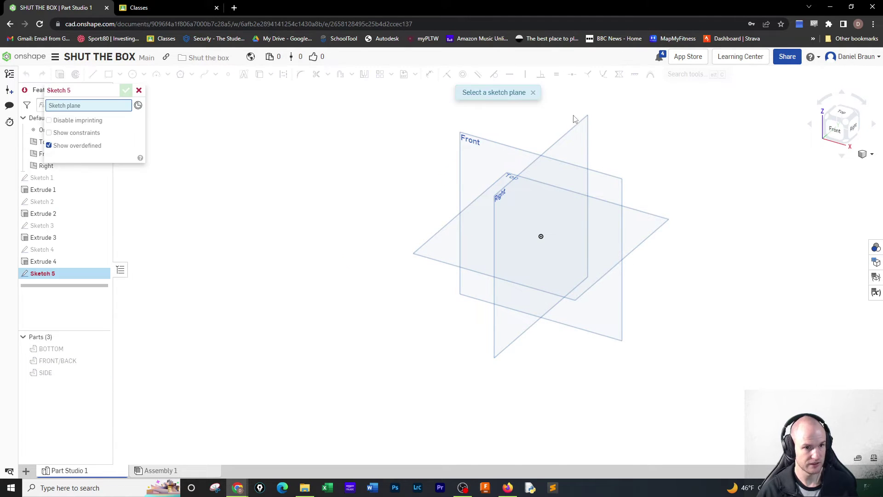
pyautogui.click(589, 148)
pyautogui.click(132, 75)
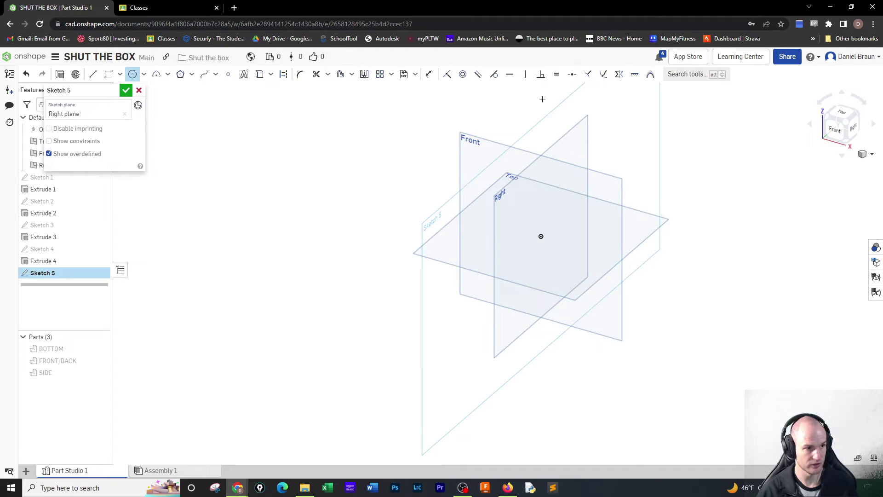
pyautogui.click(861, 124)
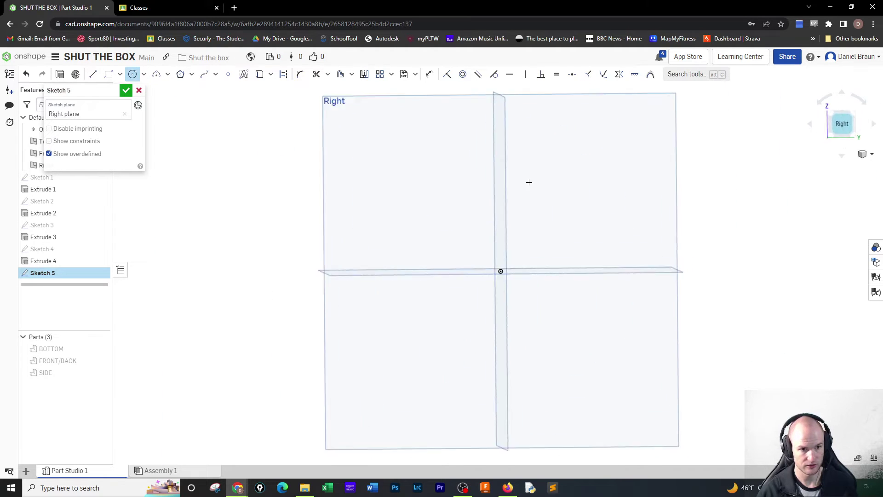
pyautogui.click(570, 179)
pyautogui.click(594, 204)
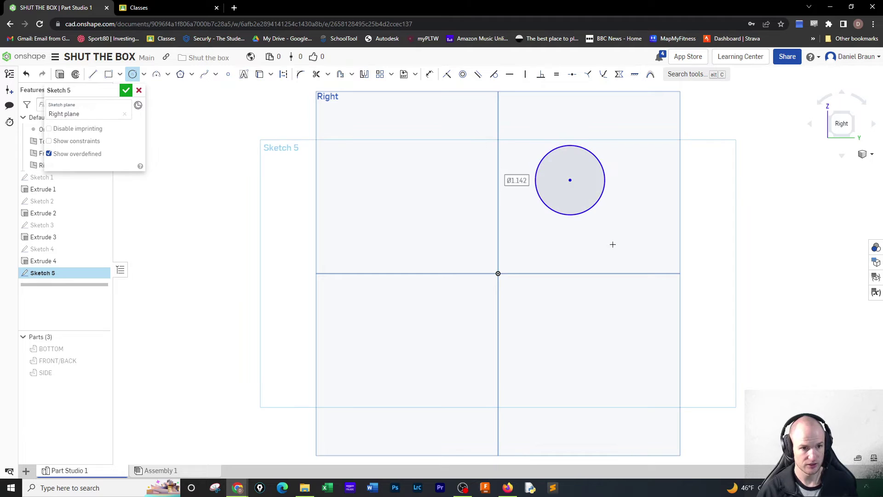
pyautogui.doubleClick(515, 179)
pyautogui.write('3/8')
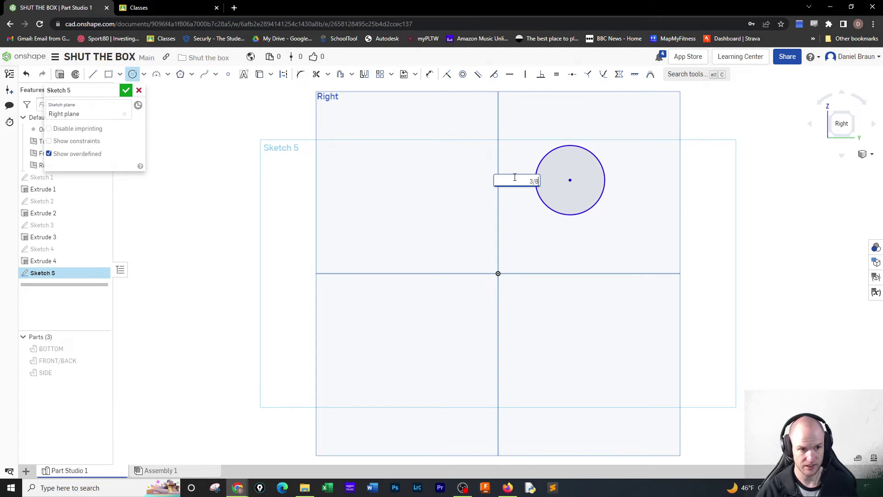
pyautogui.press('Return')
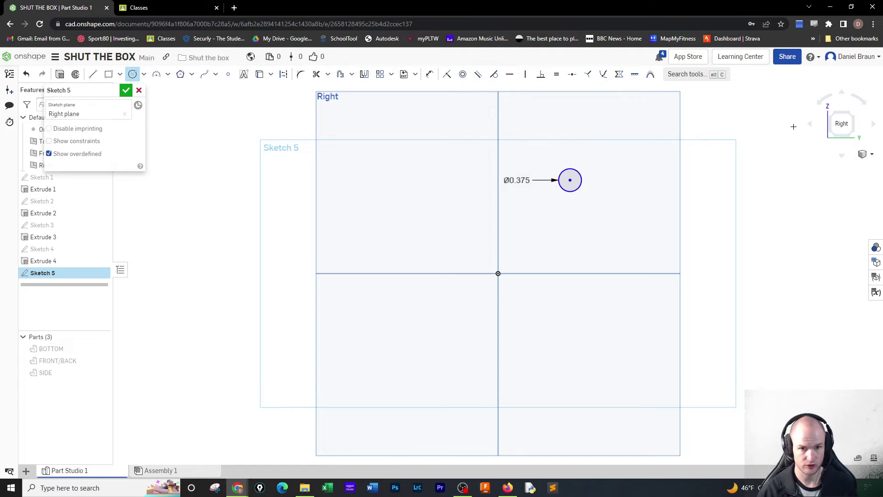
pyautogui.click(830, 111)
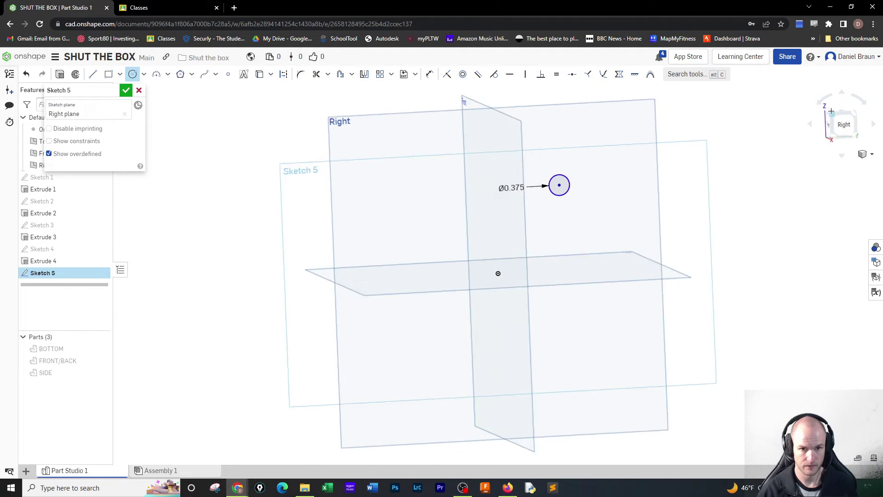
pyautogui.click(126, 90)
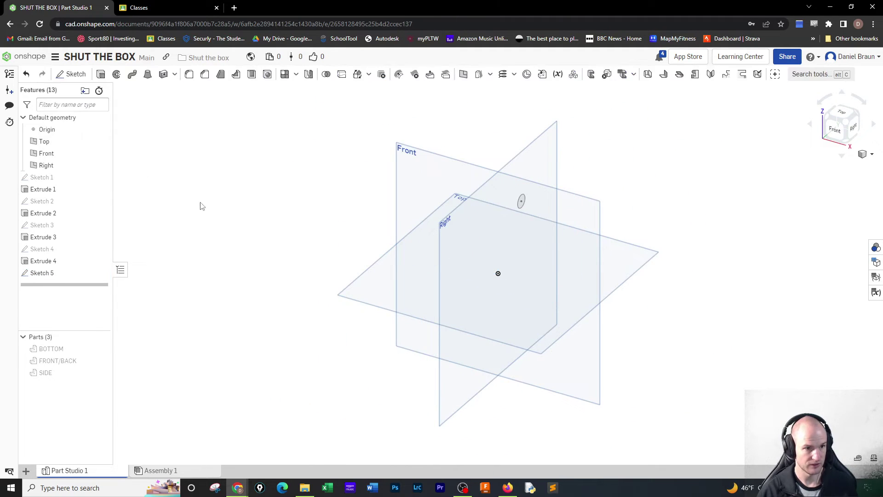
# Extrude the 3/8 in circle on the Right plane as a new solid with a blind depth of 11 in
pyautogui.click(101, 74)
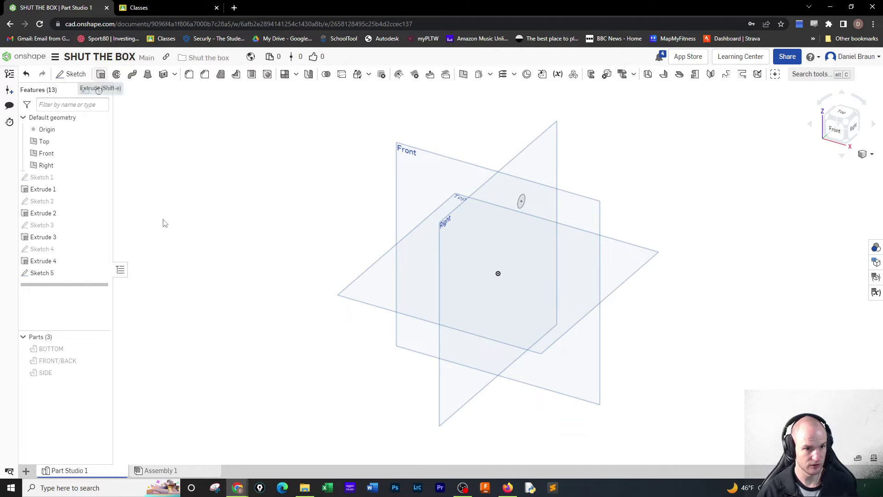
pyautogui.click(522, 202)
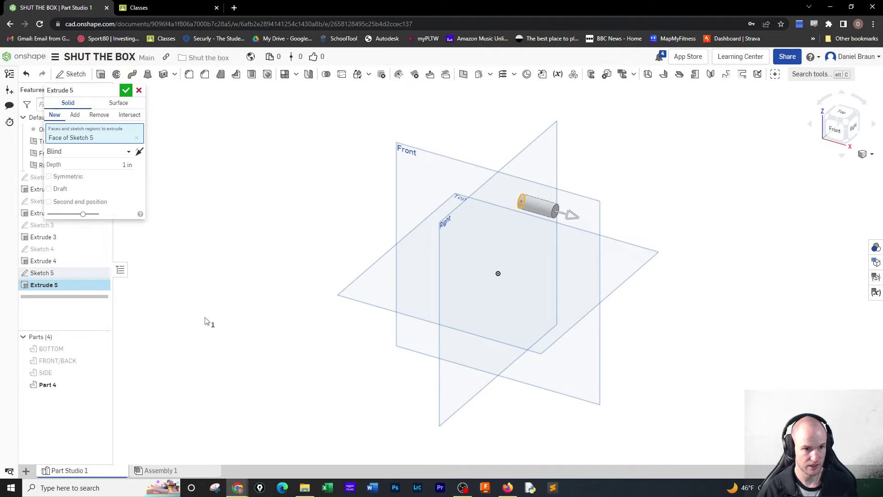
pyautogui.click(122, 165)
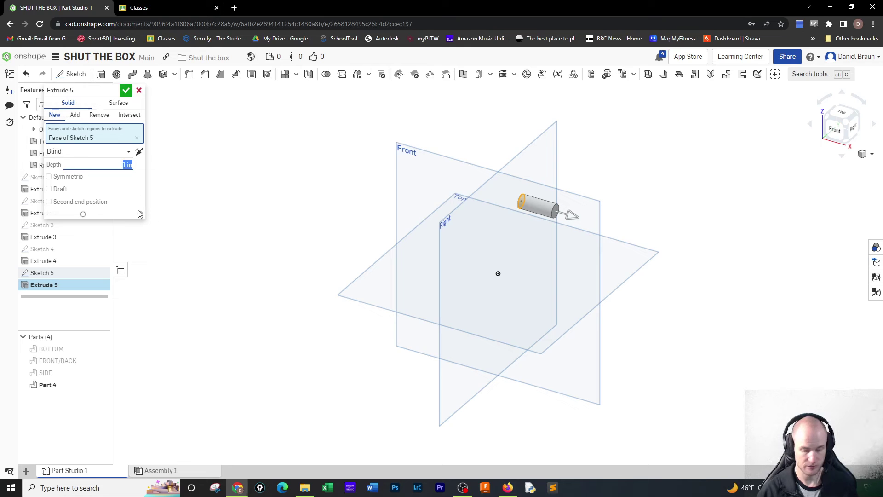
pyautogui.write('11')
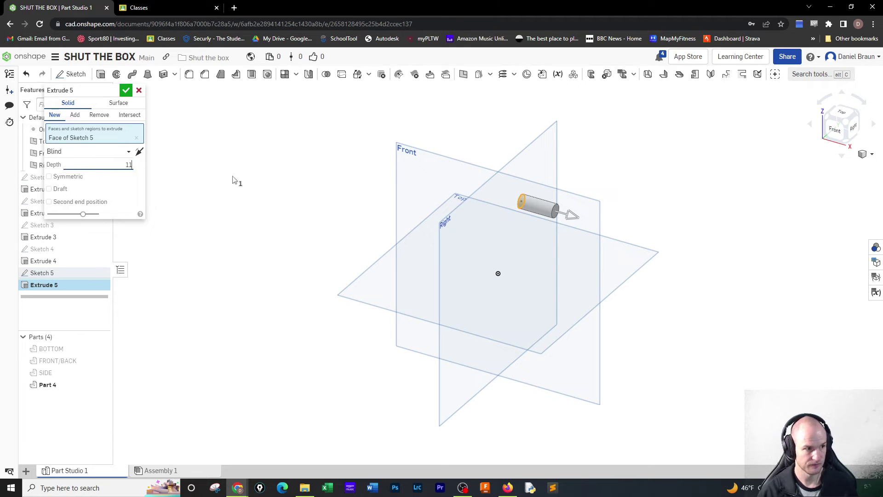
pyautogui.press('Return')
pyautogui.scroll(2, 331, 267)
pyautogui.scroll(-3, 346, 280)
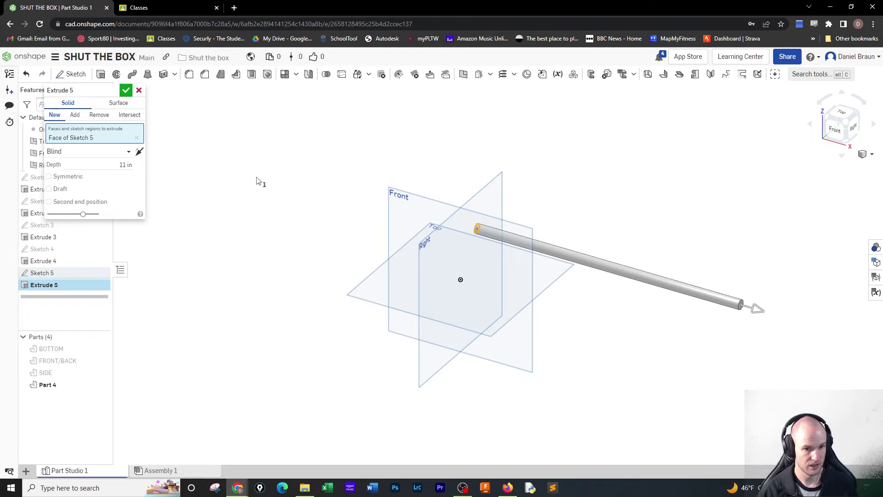
pyautogui.click(125, 90)
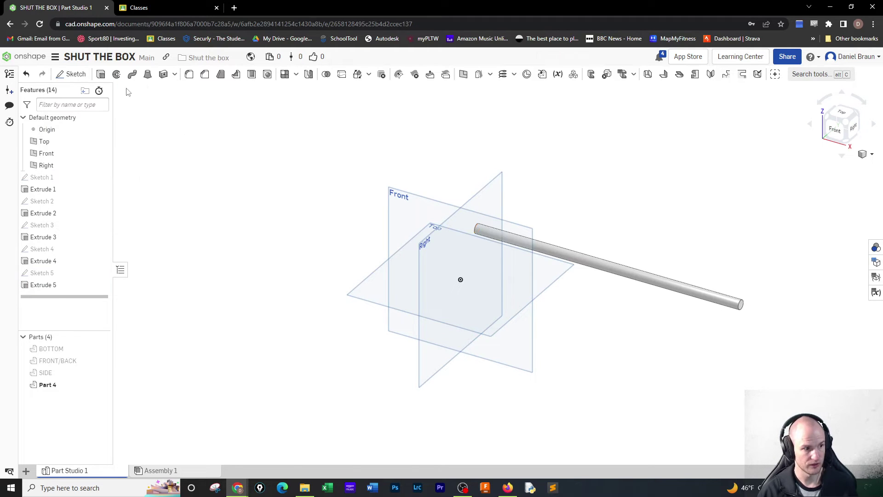
# Rename the new cylindrical rod part as DOWEL and hide it
pyautogui.rightClick(52, 386)
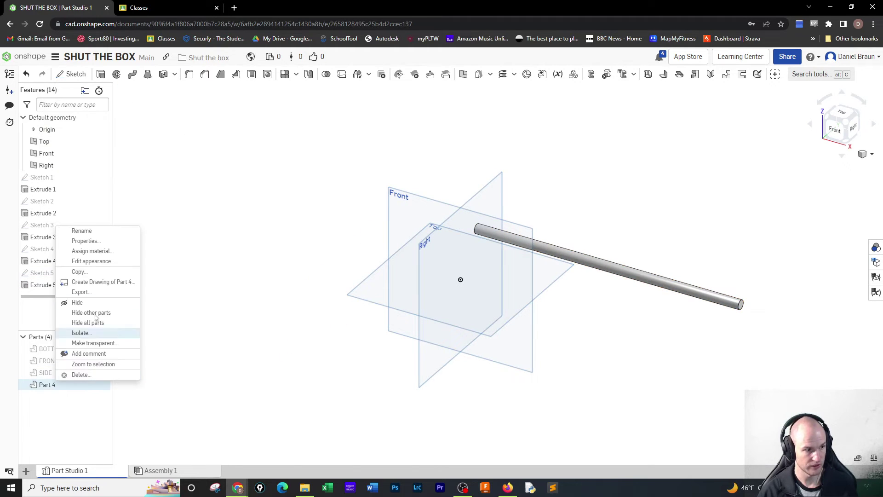
pyautogui.click(109, 235)
pyautogui.write('DO')
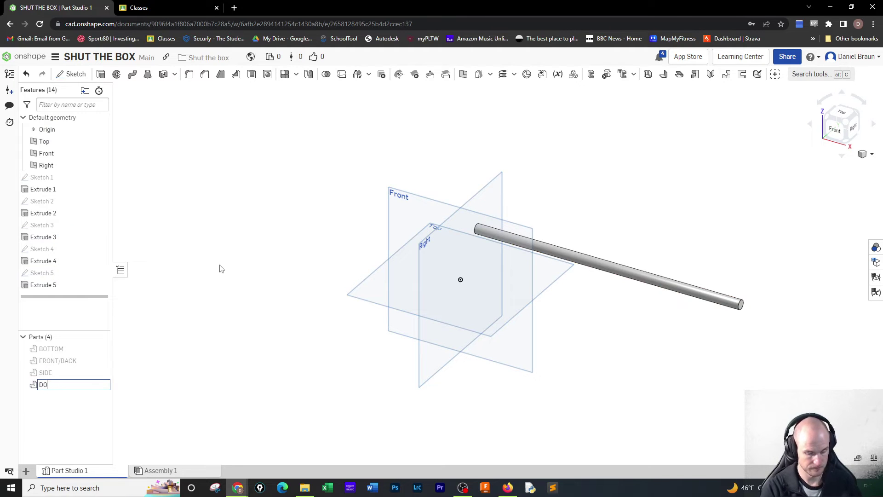
pyautogui.write('WEL')
pyautogui.press('Return')
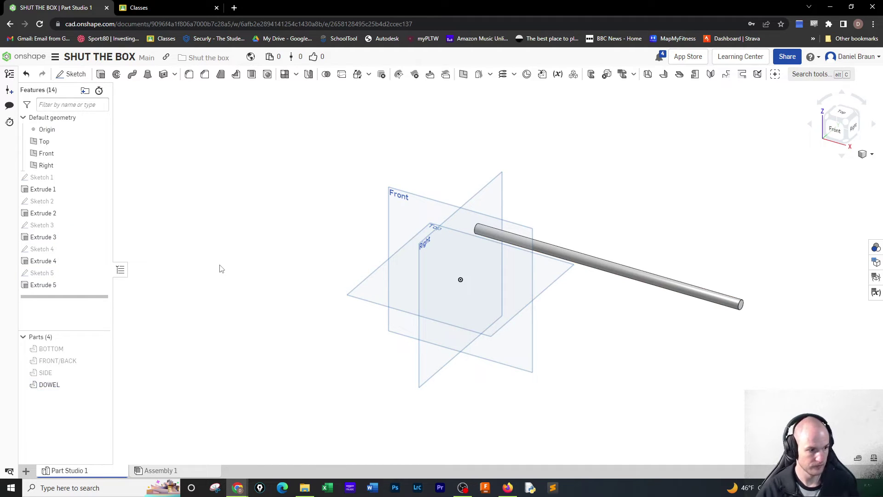
pyautogui.click(101, 385)
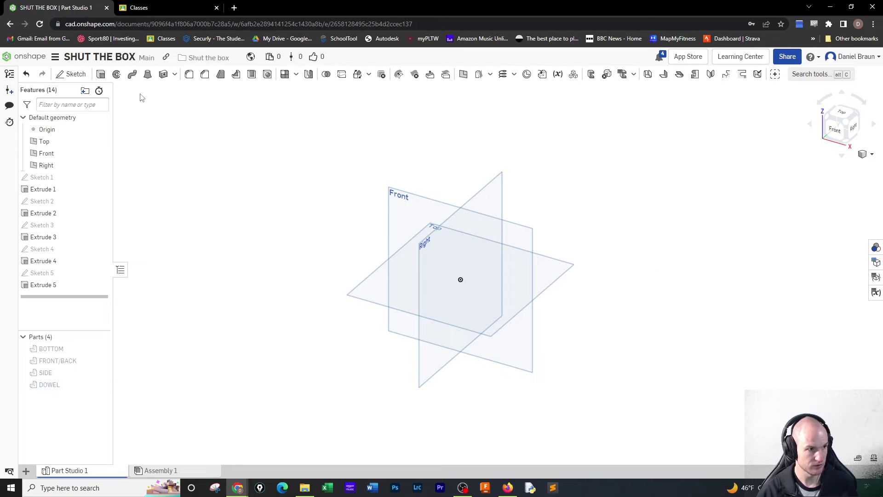
# Start a sketch on the Front plane and draw a rectangle 2 in high and 1 in wide
pyautogui.click(78, 77)
pyautogui.click(407, 227)
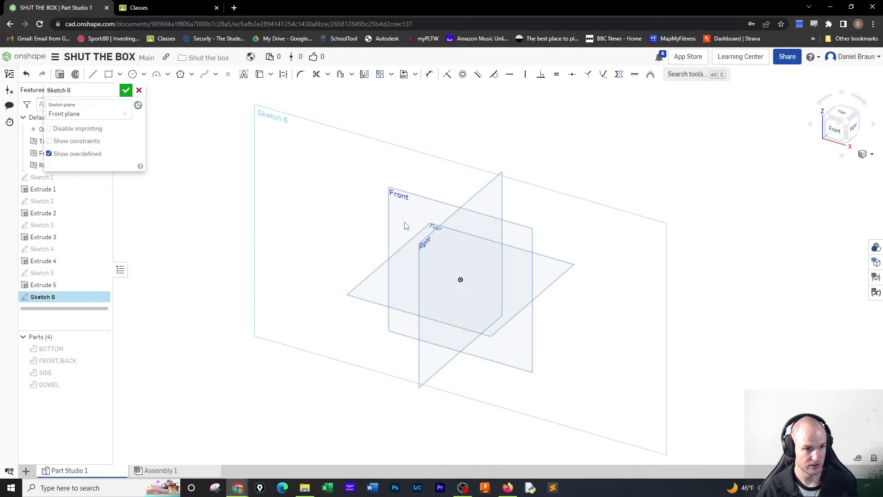
pyautogui.click(109, 74)
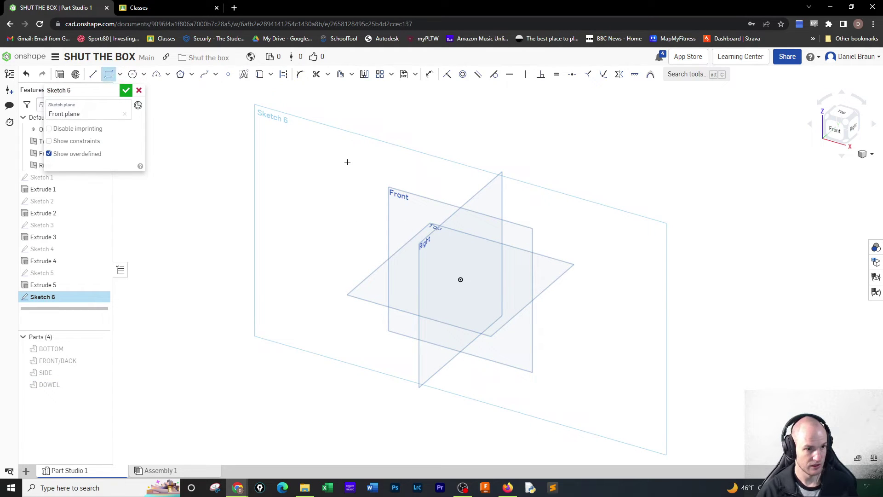
pyautogui.click(348, 199)
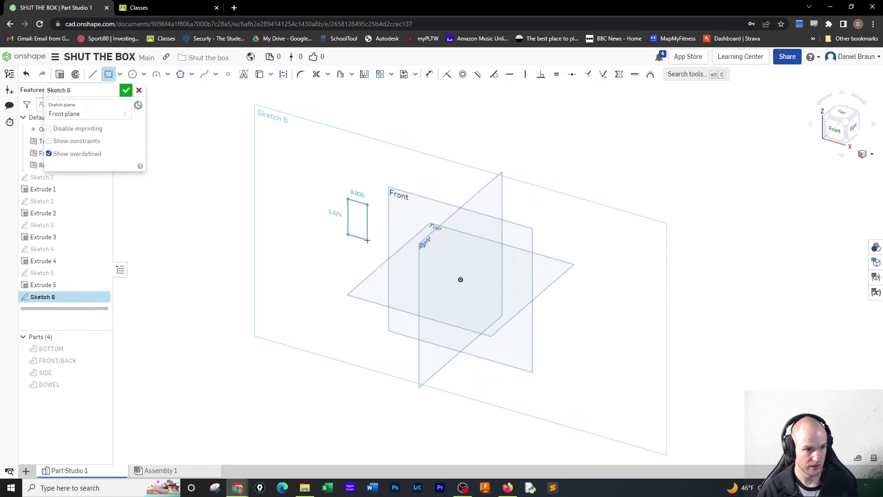
pyautogui.click(366, 240)
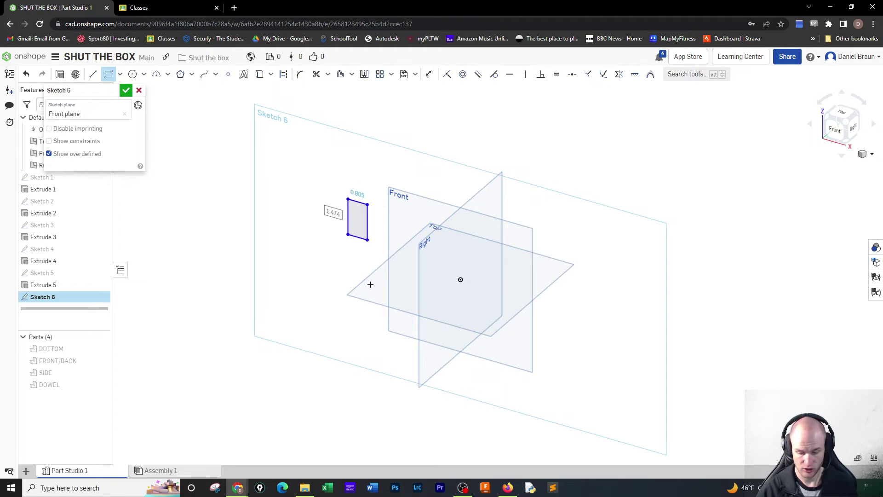
pyautogui.write('2')
pyautogui.press('Return')
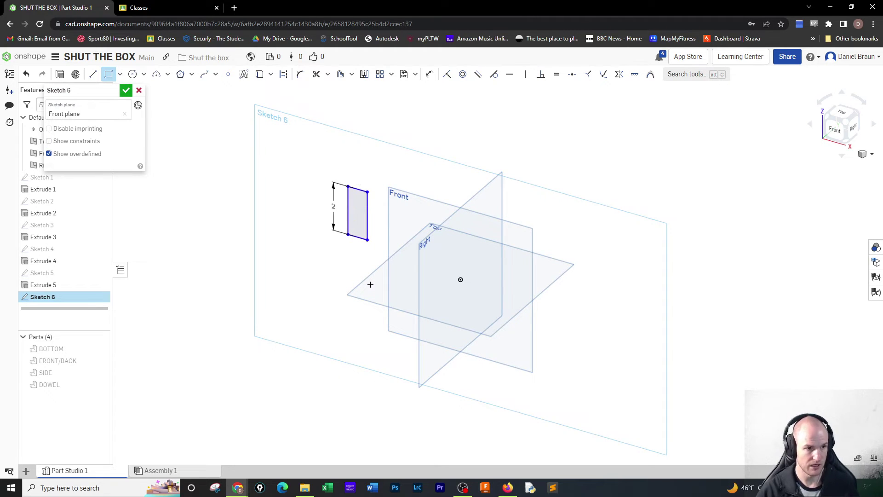
pyautogui.write('1')
pyautogui.press('Return')
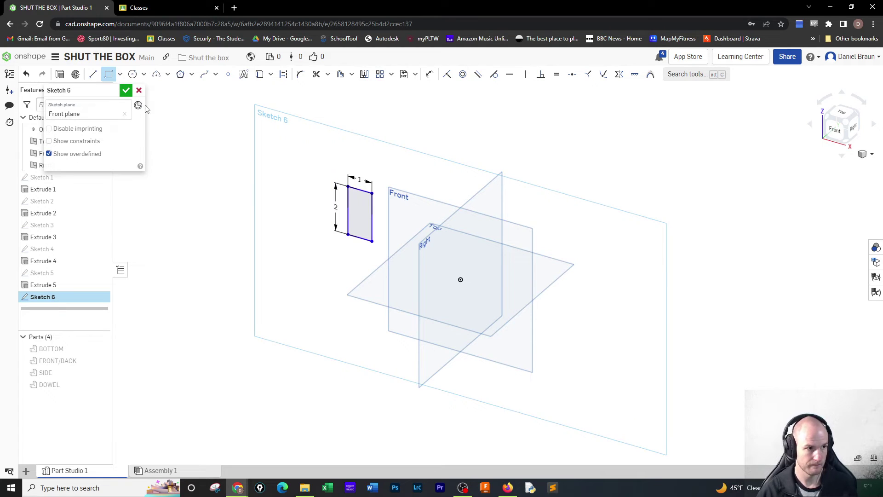
# Finish the rectangle sketch and extrude it as a new solid with a blind depth of 0.75 in
pyautogui.click(125, 91)
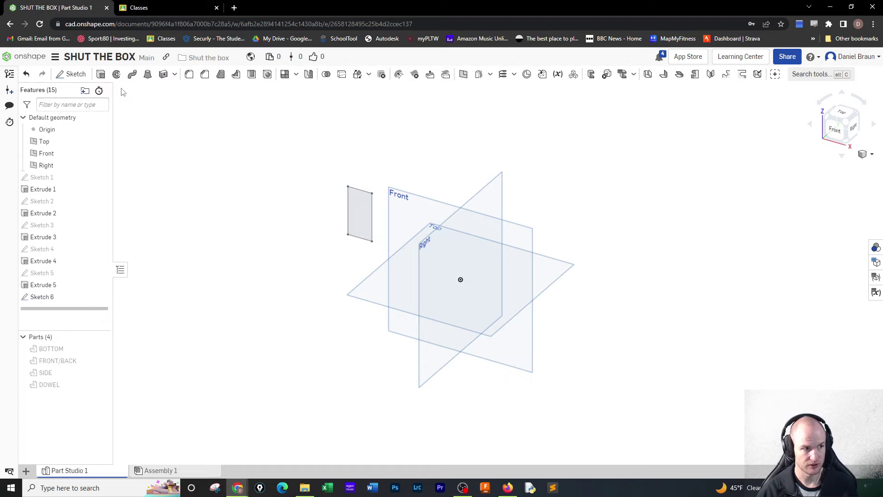
pyautogui.click(101, 74)
pyautogui.click(357, 216)
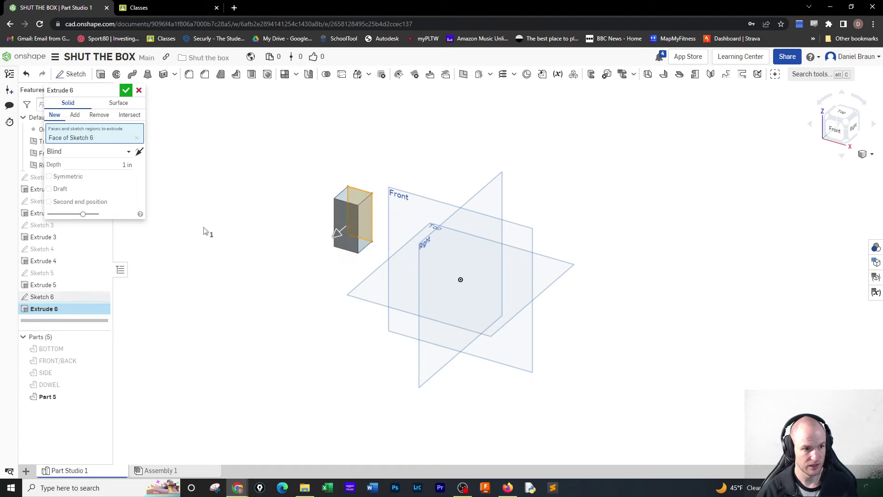
pyautogui.click(119, 165)
pyautogui.press('BackSpace')
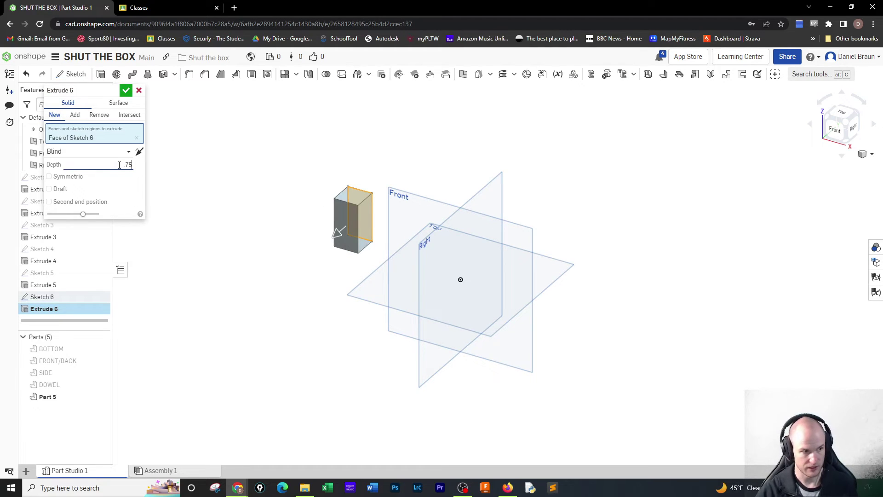
pyautogui.press('Return')
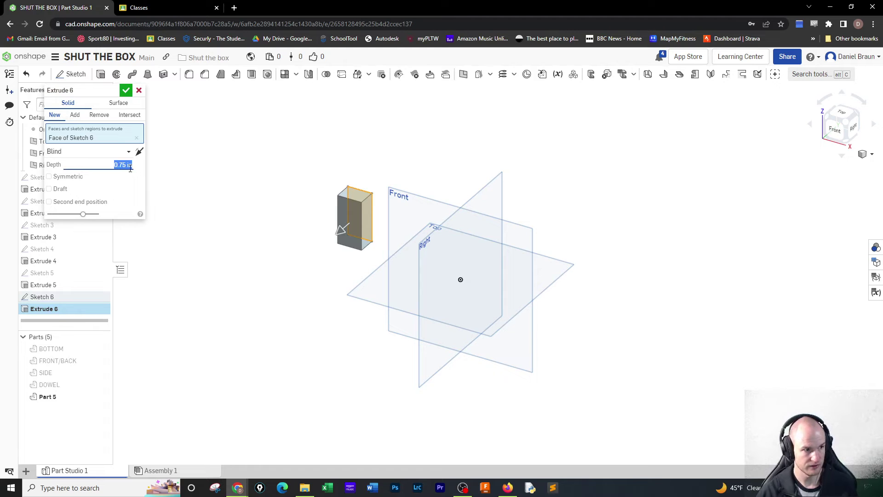
pyautogui.click(127, 90)
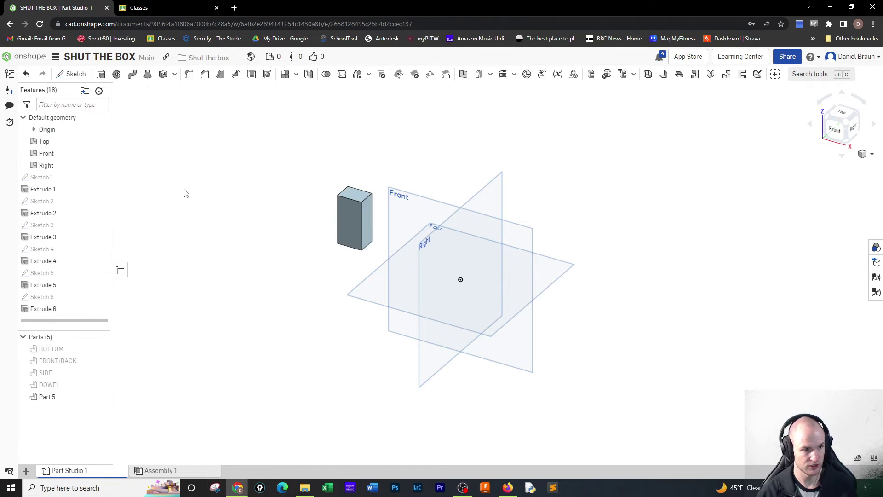
# Sketch a 3/8 in diameter circle on the block's right side face, in the lower half and aligned with the bottom edge's midpoint
pyautogui.click(71, 74)
pyautogui.click(365, 224)
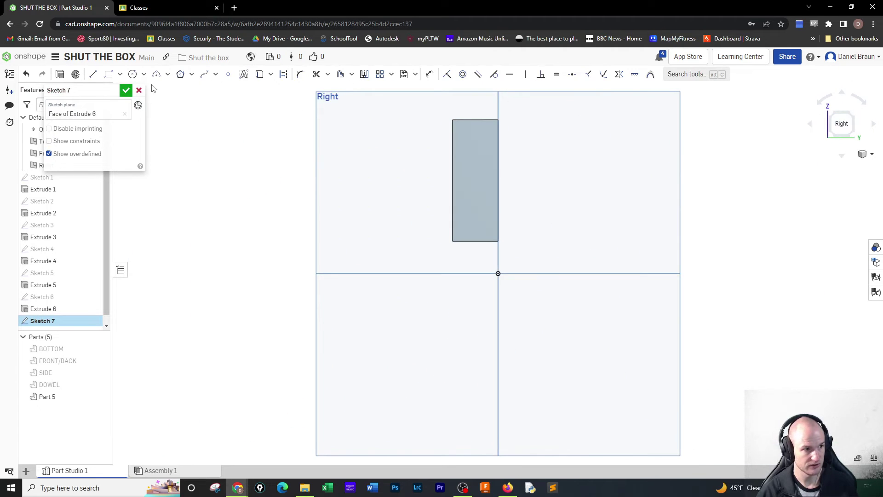
pyautogui.click(132, 74)
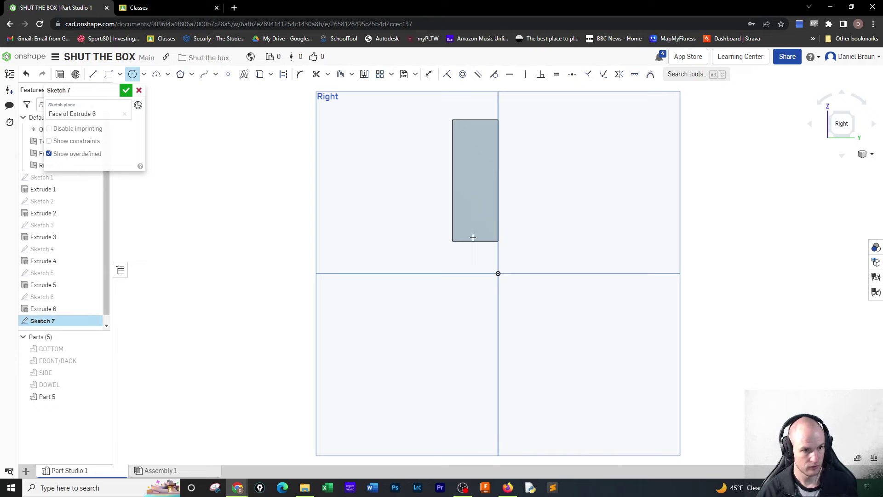
pyautogui.click(474, 203)
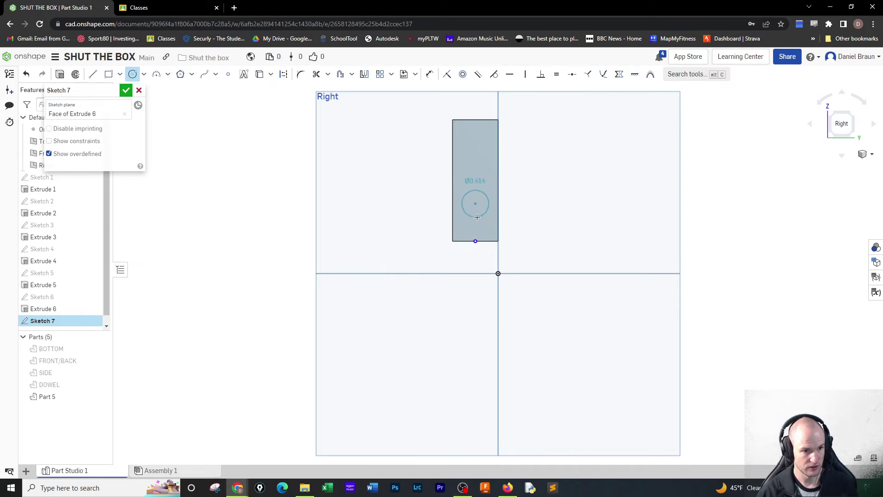
pyautogui.click(477, 218)
pyautogui.doubleClick(485, 175)
pyautogui.write('3/8')
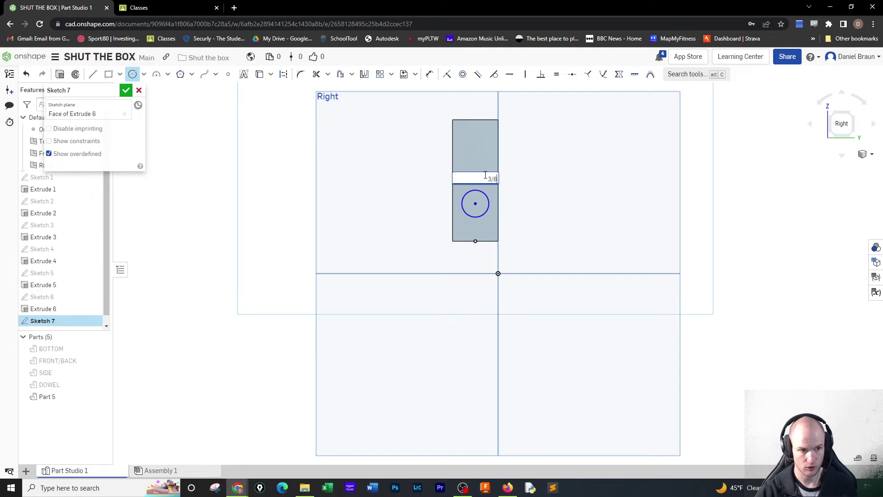
pyautogui.press('Return')
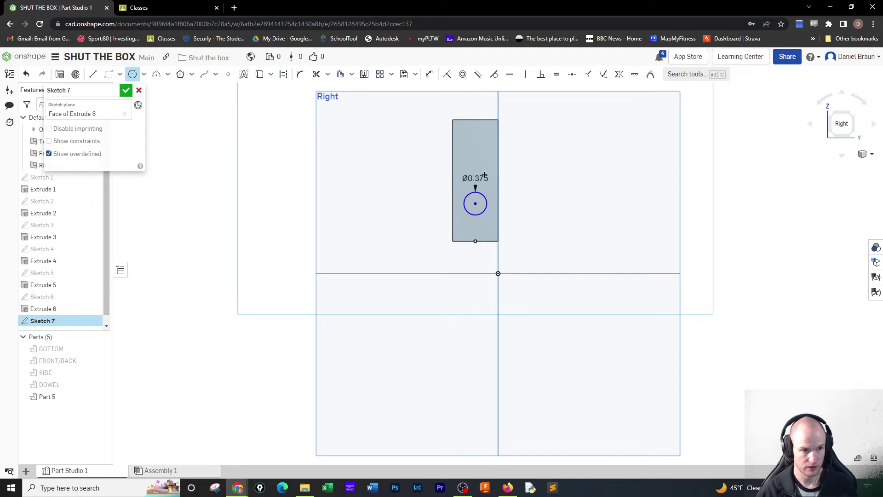
# Dimension the circle's centre 0.5 in above the midpoint of the block's bottom edge
pyautogui.click(475, 204)
pyautogui.press('Escape')
pyautogui.press('u')
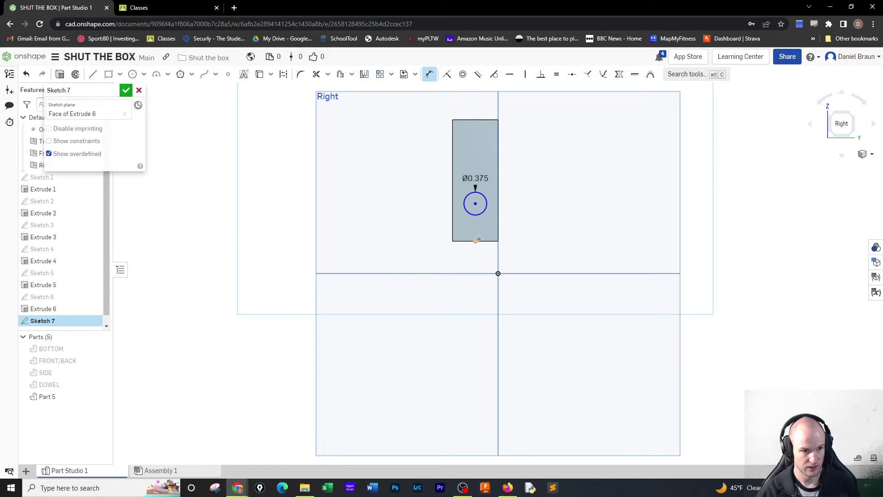
pyautogui.click(476, 240)
pyautogui.click(535, 238)
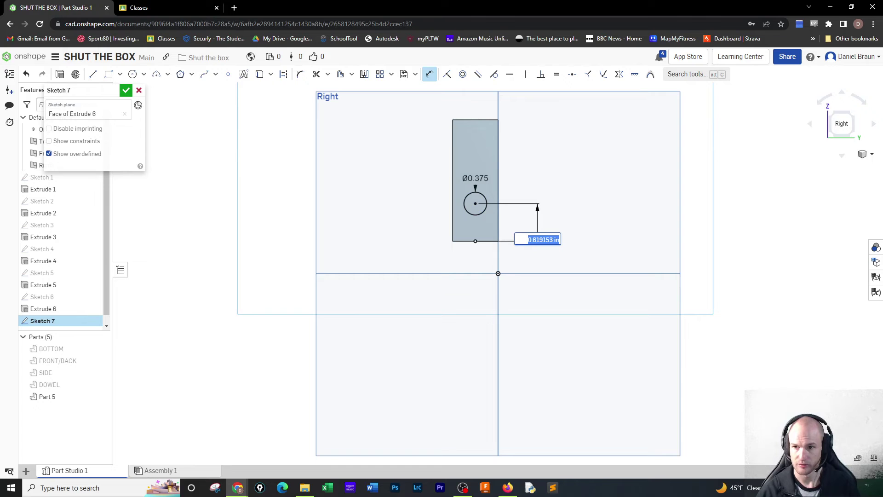
pyautogui.write('.5')
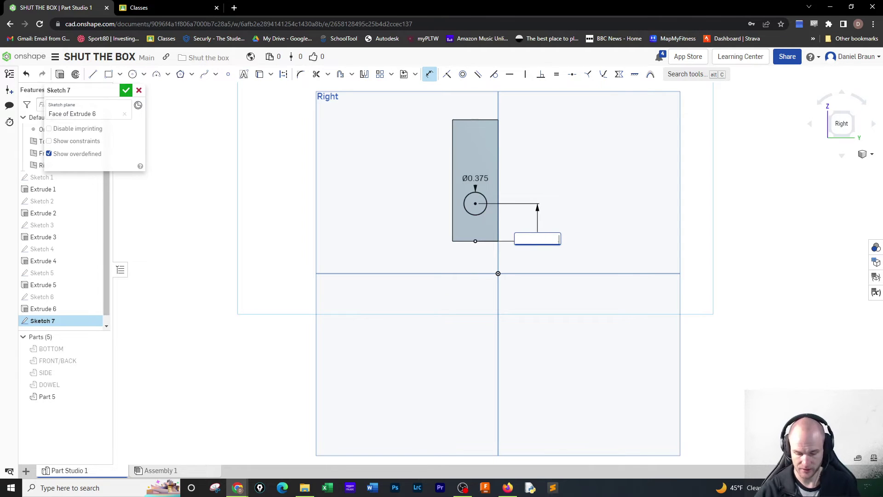
pyautogui.press('Return')
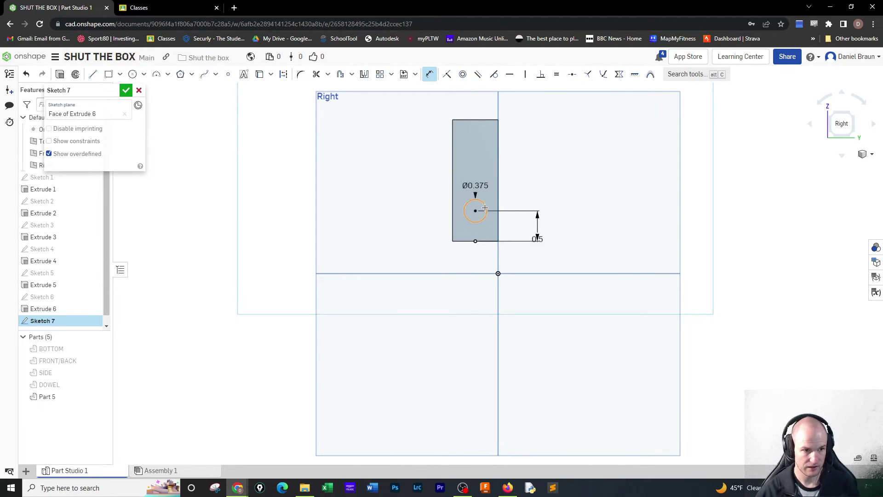
# Add a horizontal dimension from the circle's centre to the block's rear edge and move both distance labels clear of their arrows
pyautogui.click(499, 245)
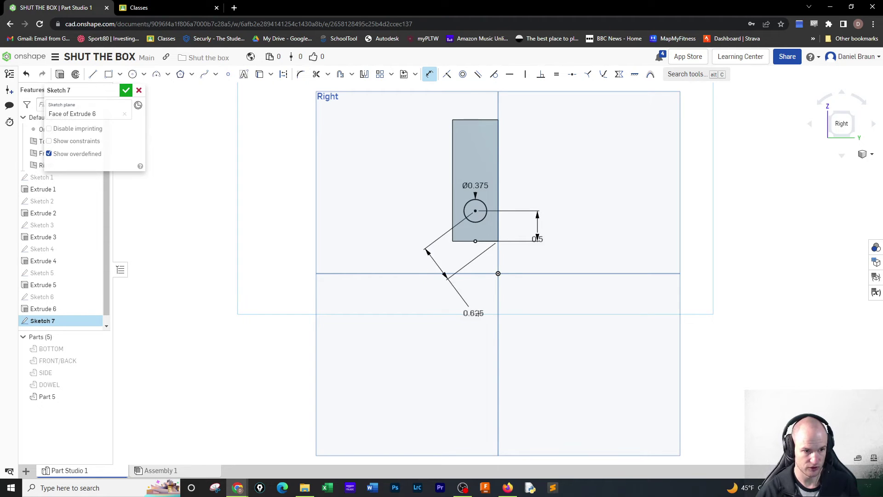
pyautogui.click(490, 314)
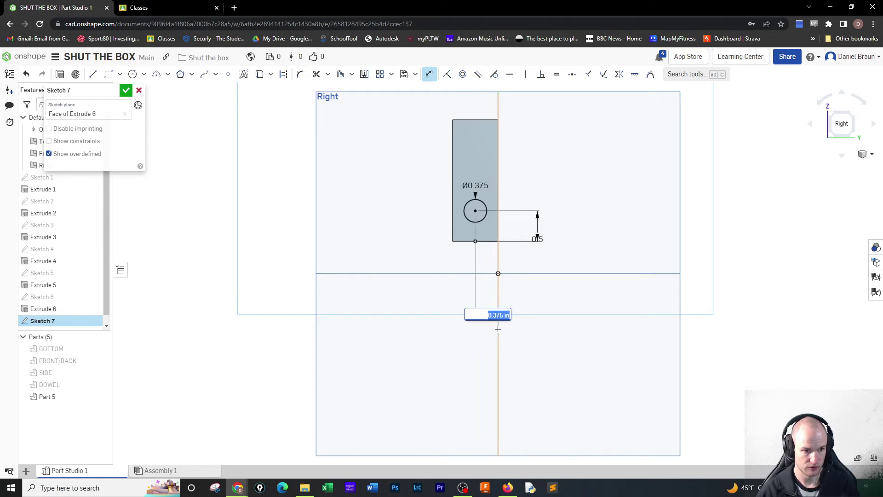
pyautogui.press('Return')
pyautogui.press('Escape')
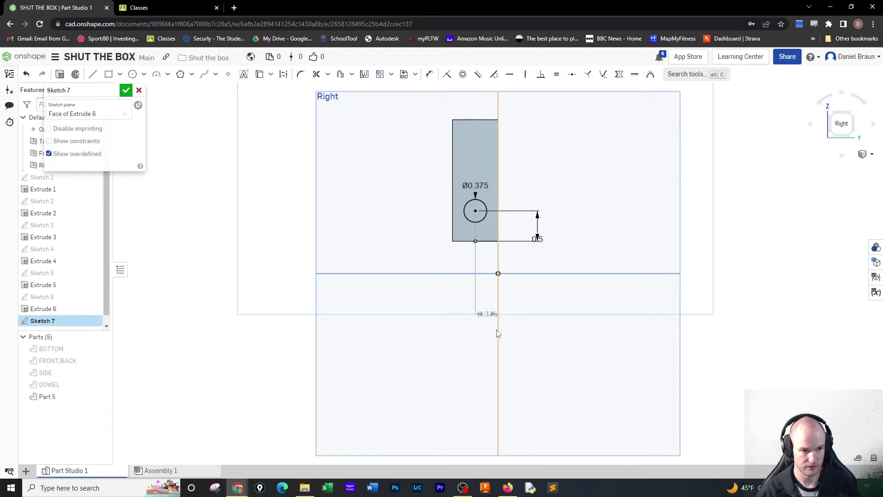
pyautogui.moveTo(487, 314); pyautogui.dragTo(537, 311)
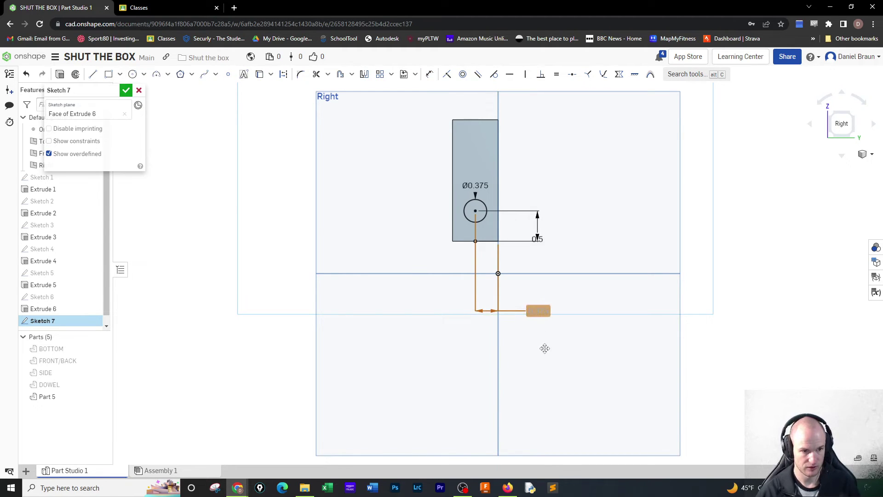
pyautogui.moveTo(537, 238); pyautogui.dragTo(540, 253)
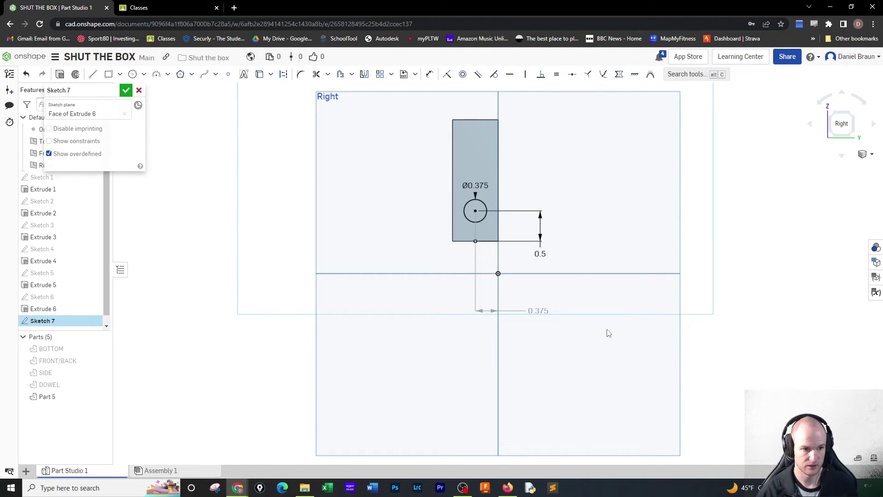
# Finish the sketch and cut the circle through the block with a Remove extrude at a blind depth of 1 in
pyautogui.click(831, 113)
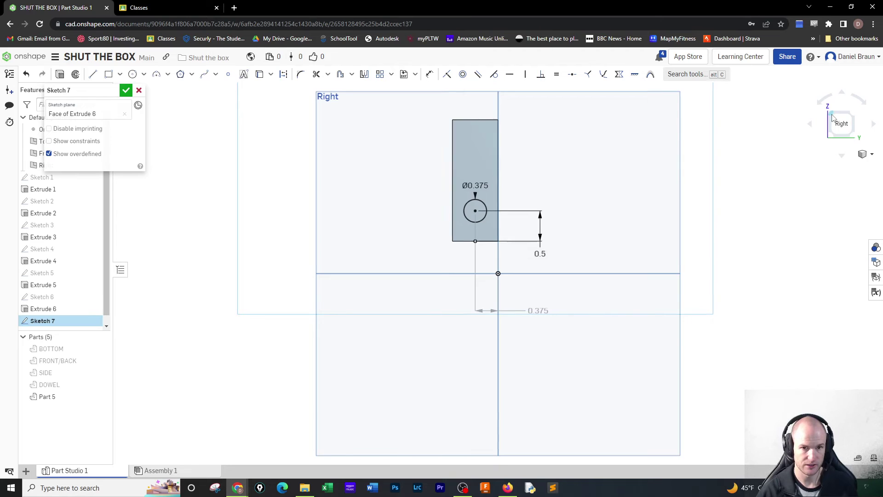
pyautogui.click(126, 90)
pyautogui.click(103, 76)
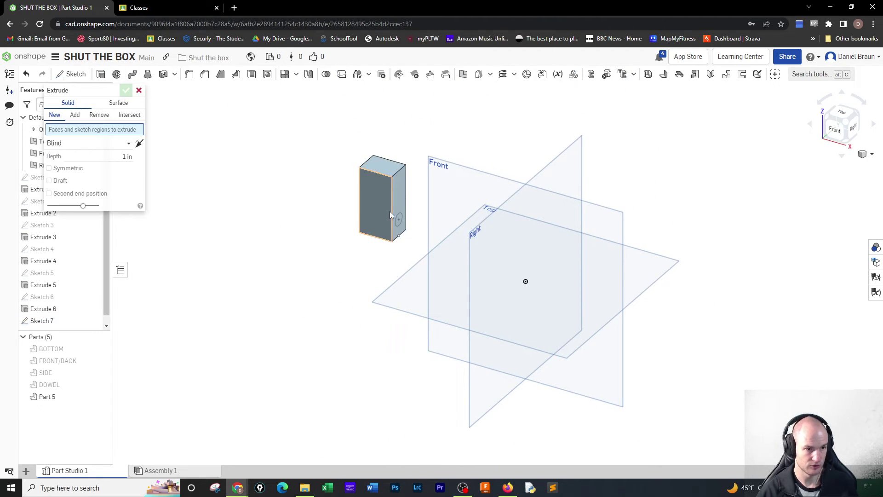
pyautogui.click(400, 221)
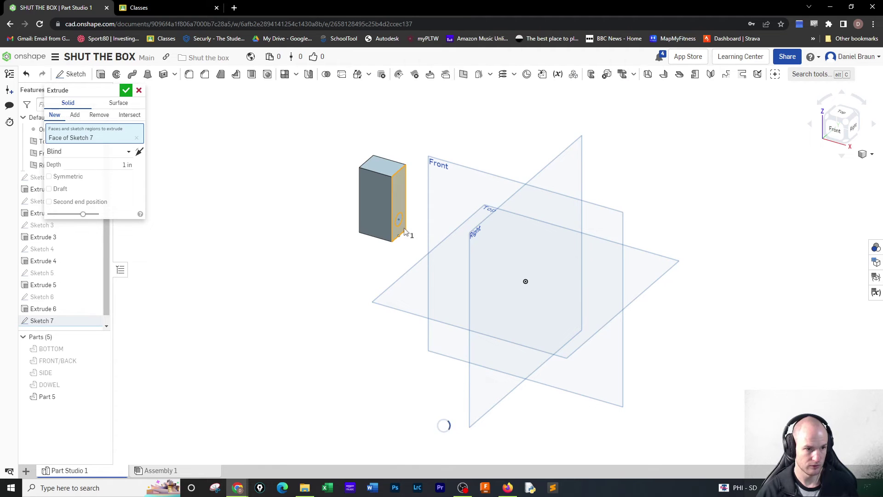
pyautogui.click(399, 223)
pyautogui.click(399, 224)
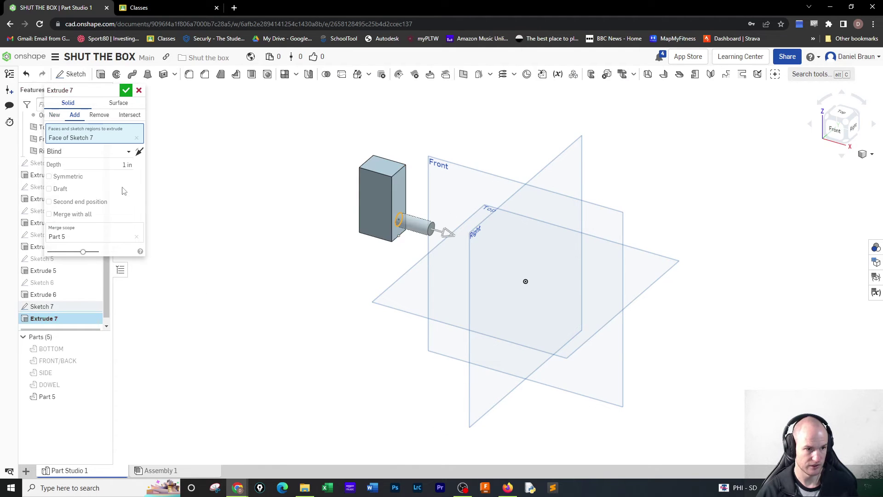
pyautogui.click(100, 115)
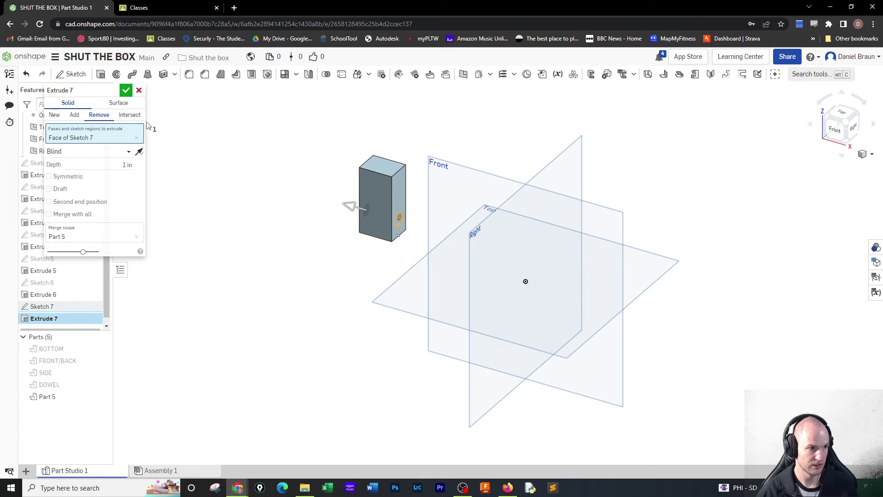
pyautogui.click(130, 93)
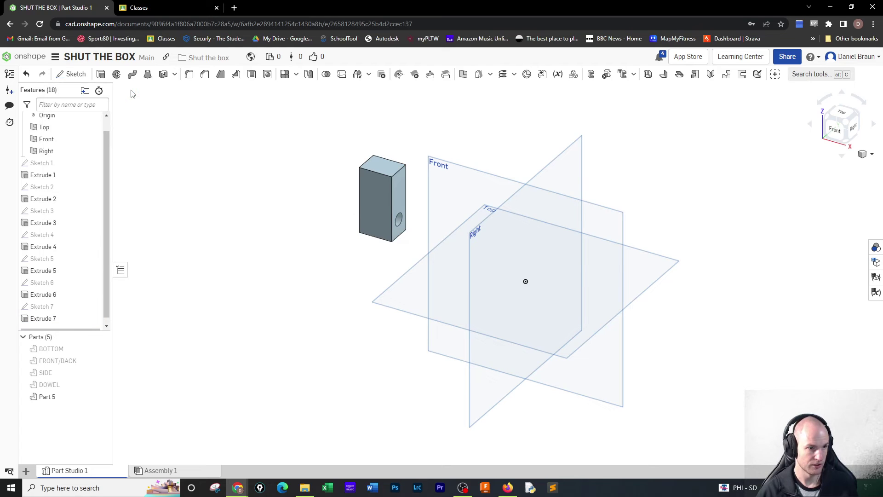
# Rename the drilled block part as FLIPPER and hide it
pyautogui.click(828, 117)
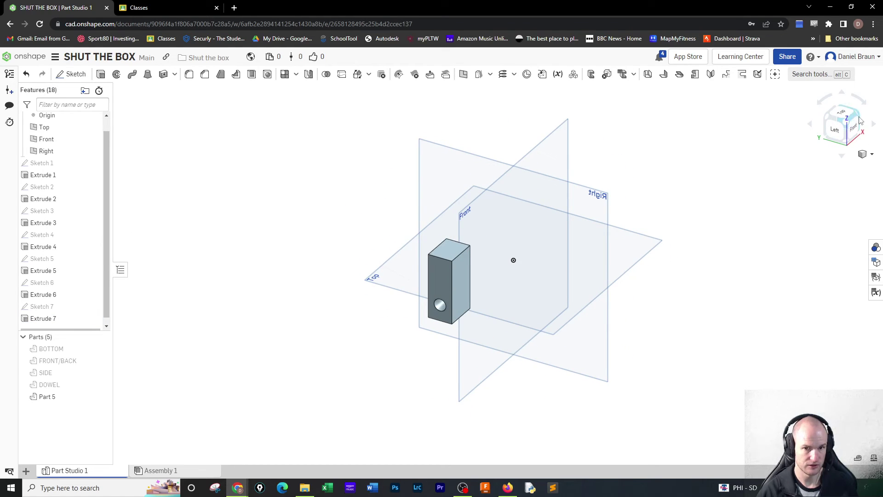
pyautogui.click(857, 116)
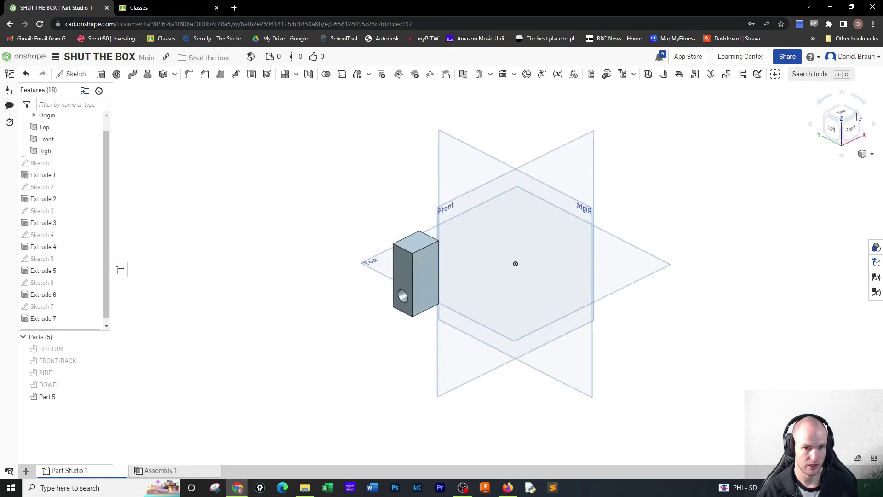
pyautogui.rightClick(54, 399)
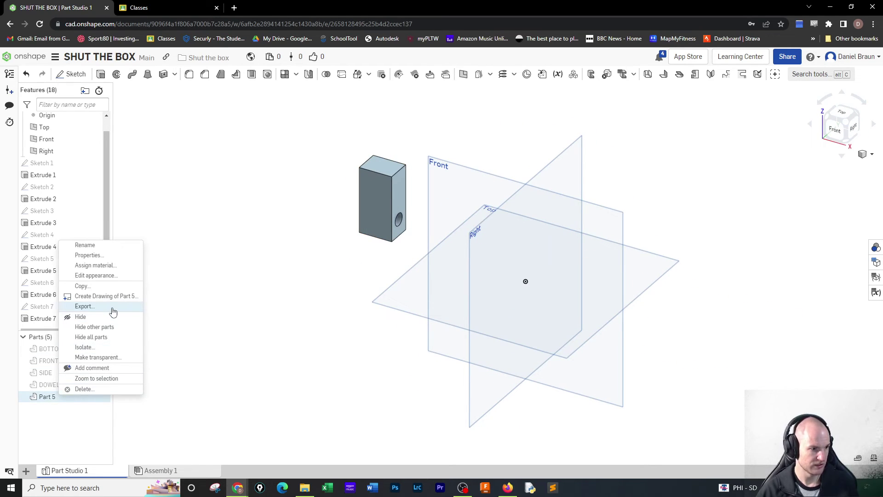
pyautogui.click(114, 248)
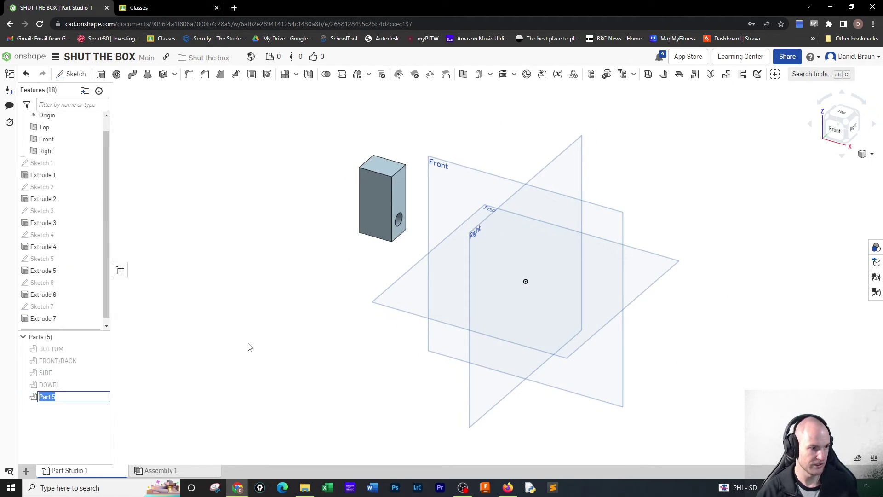
pyautogui.write('FLIPPER')
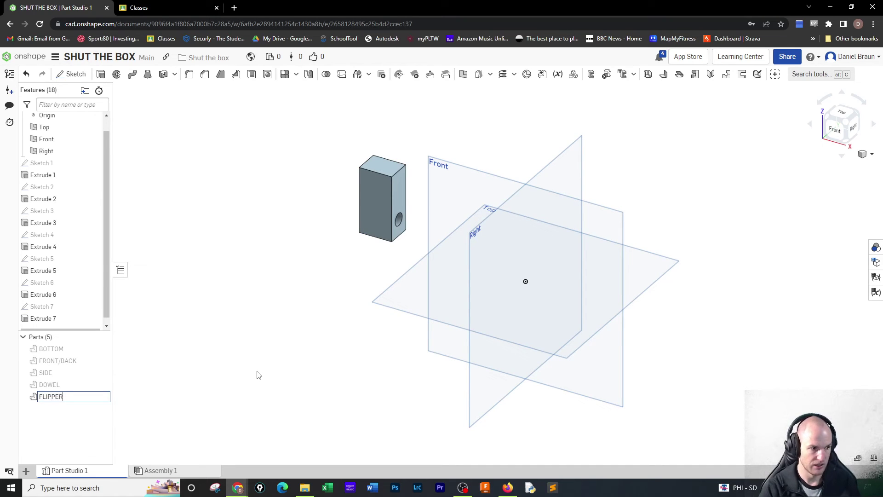
pyautogui.press('Return')
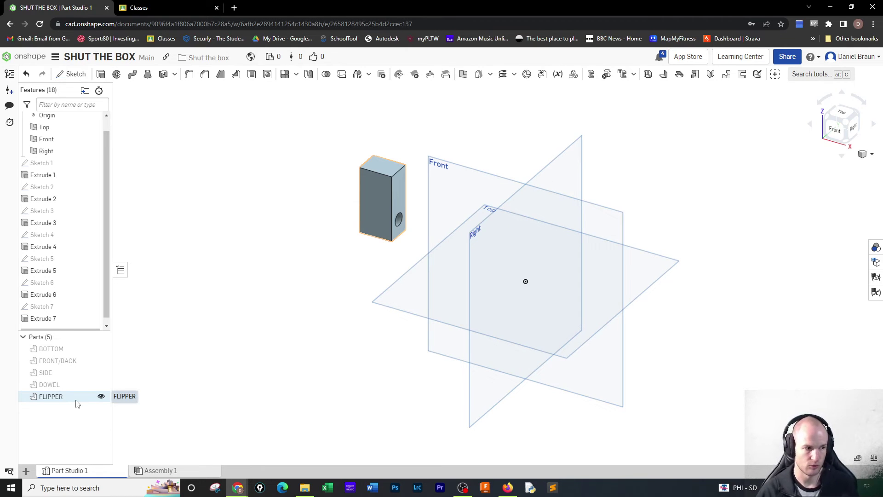
pyautogui.click(105, 397)
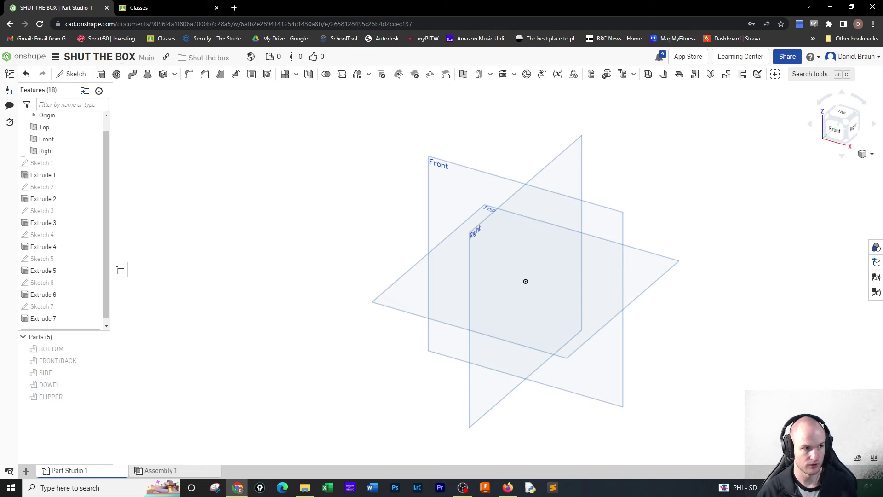
# Sketch a 9.5 by 0.75 in corner rectangle on the Front plane, beside the planes and clear of the origin
pyautogui.click(77, 74)
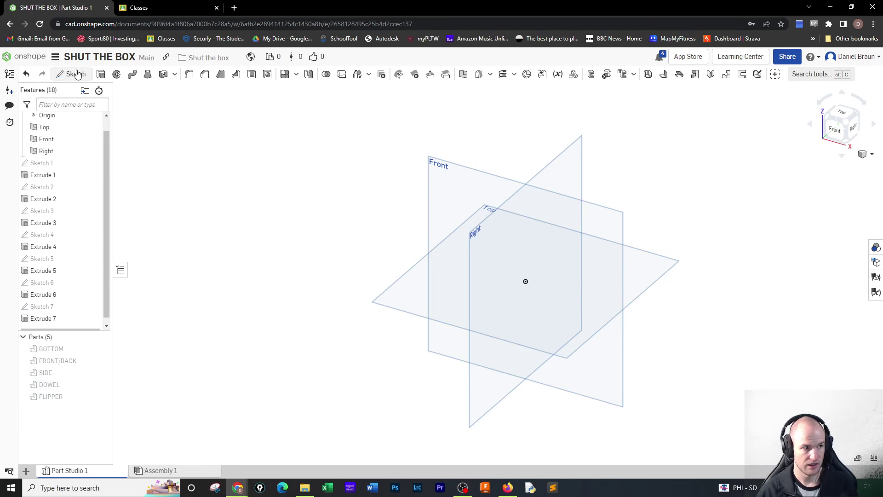
pyautogui.click(444, 204)
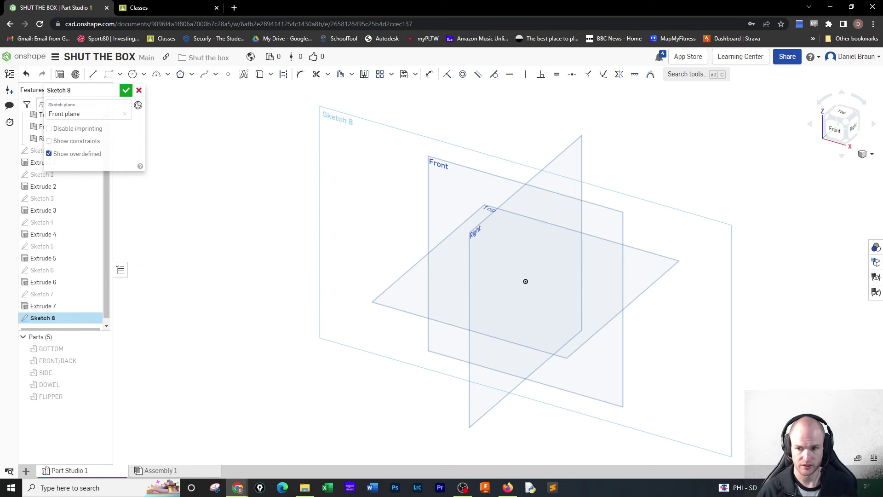
pyautogui.click(109, 74)
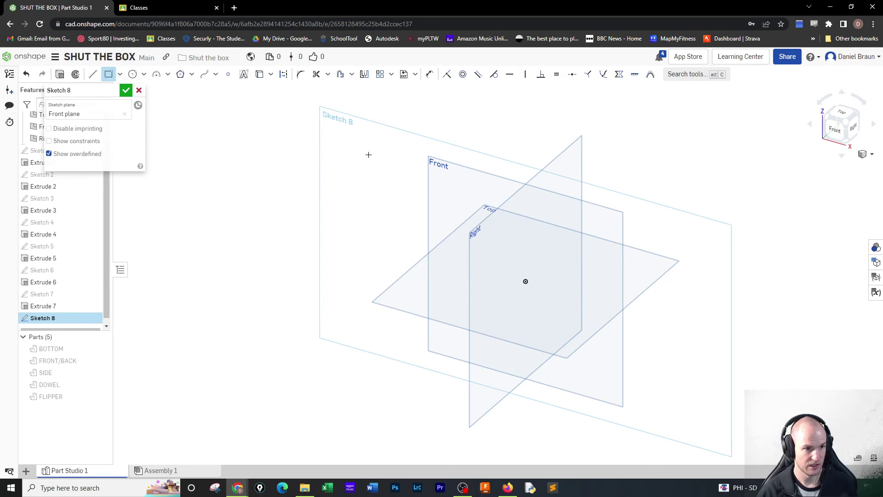
pyautogui.click(348, 204)
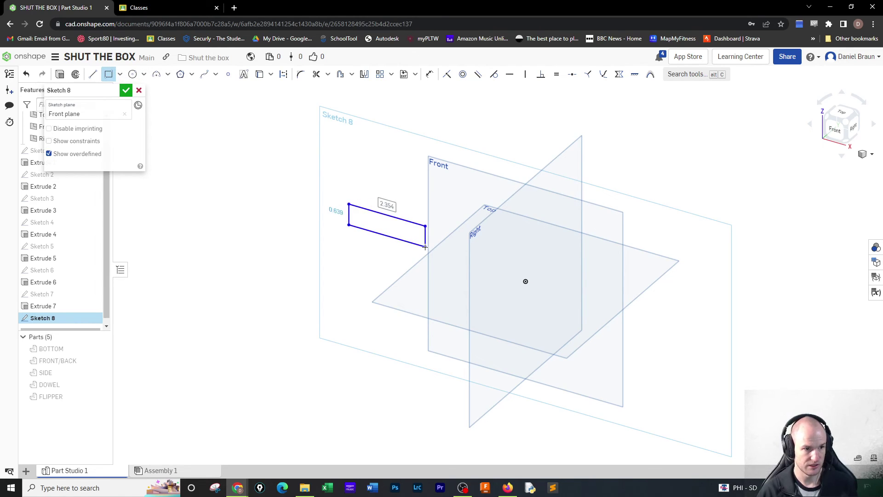
pyautogui.write('9.5')
pyautogui.press('Tab')
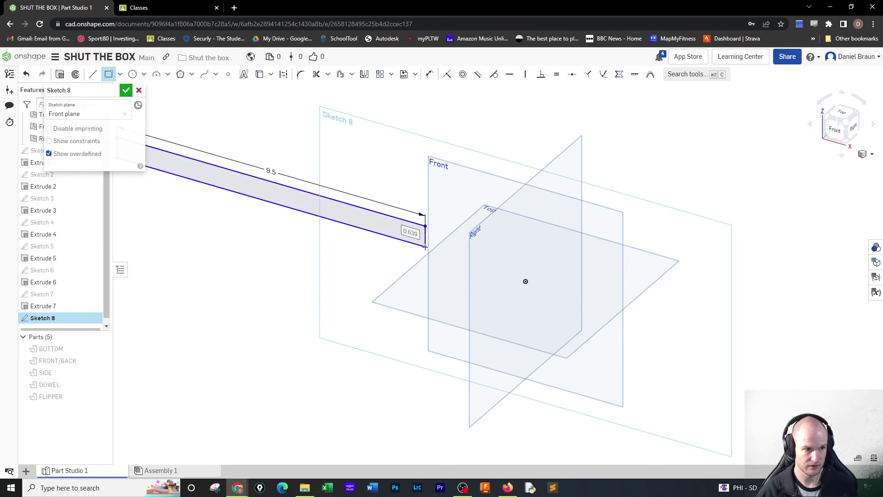
pyautogui.write('.75')
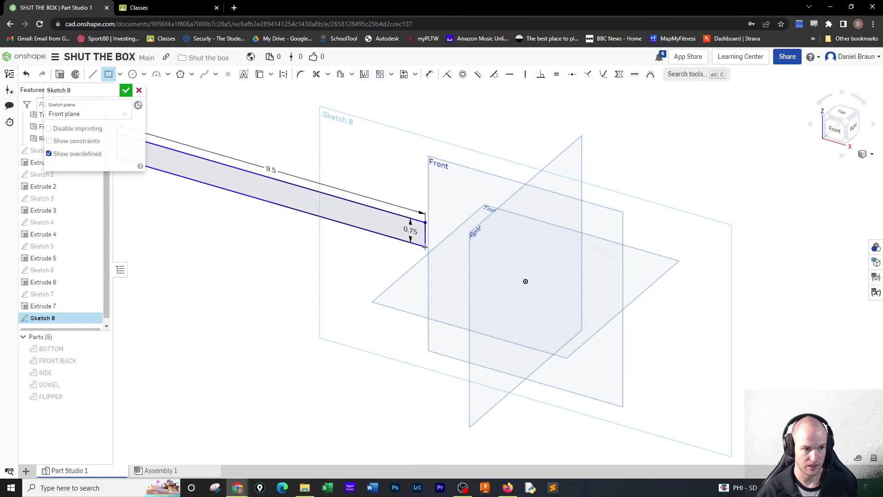
# Leave the rectangle tool and move the 0.75 in height dimension outside the rectangle, clear of its end edge
pyautogui.scroll(2, 452, 277)
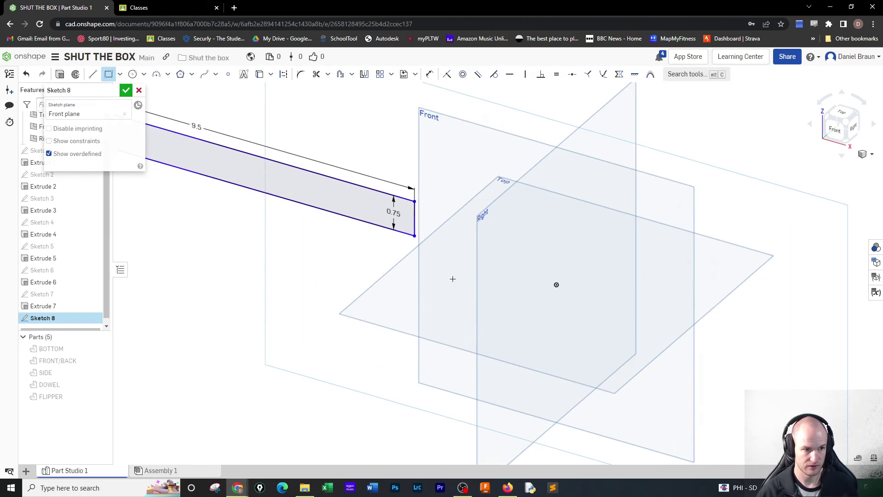
pyautogui.scroll(-5, 373, 297)
pyautogui.moveTo(301, 299)
pyautogui.mouseDown(button='middle')
pyautogui.moveTo(400, 333)
pyautogui.moveTo(429, 361)
pyautogui.mouseUp(button='middle')
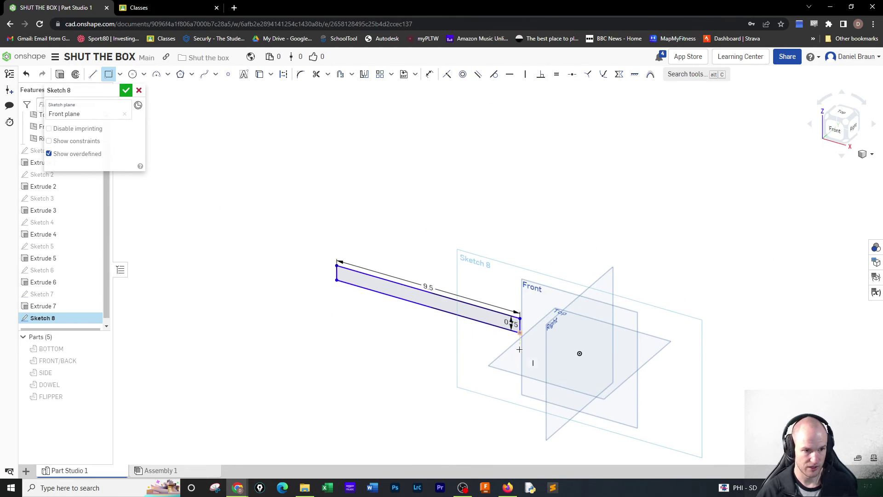
pyautogui.press('Escape')
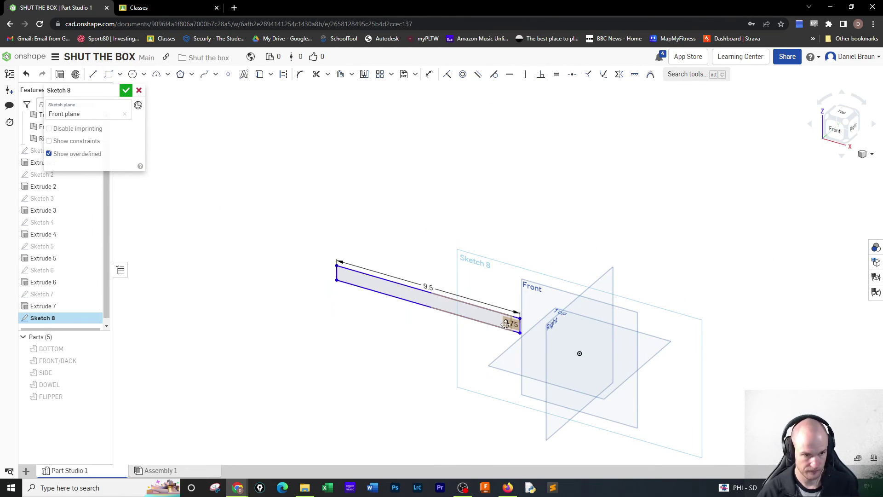
pyautogui.moveTo(511, 323)
pyautogui.mouseDown()
pyautogui.moveTo(524, 321)
pyautogui.moveTo(532, 303)
pyautogui.mouseUp()
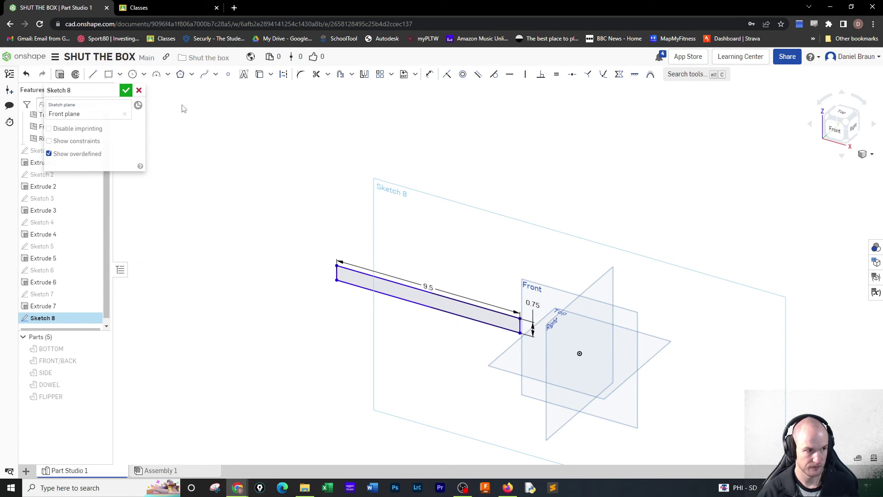
# Finish the sketch and extrude the rectangle as a new solid with a blind depth of 0.5 in
pyautogui.click(126, 89)
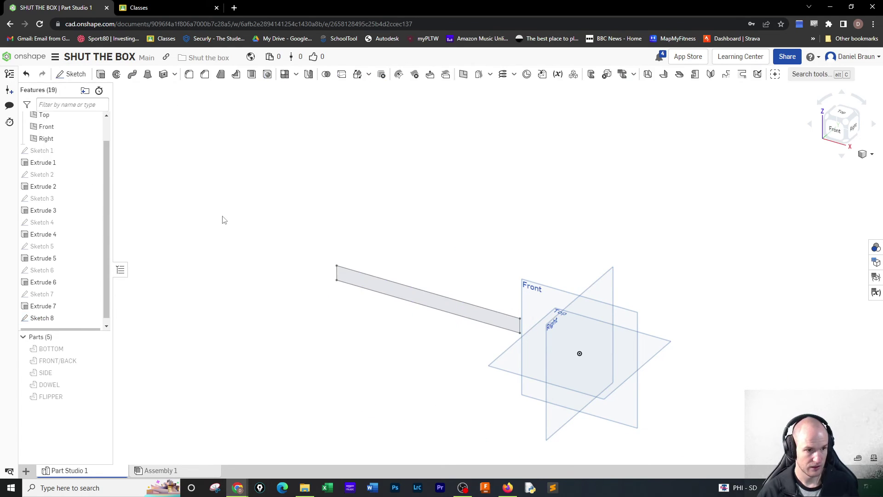
pyautogui.click(100, 75)
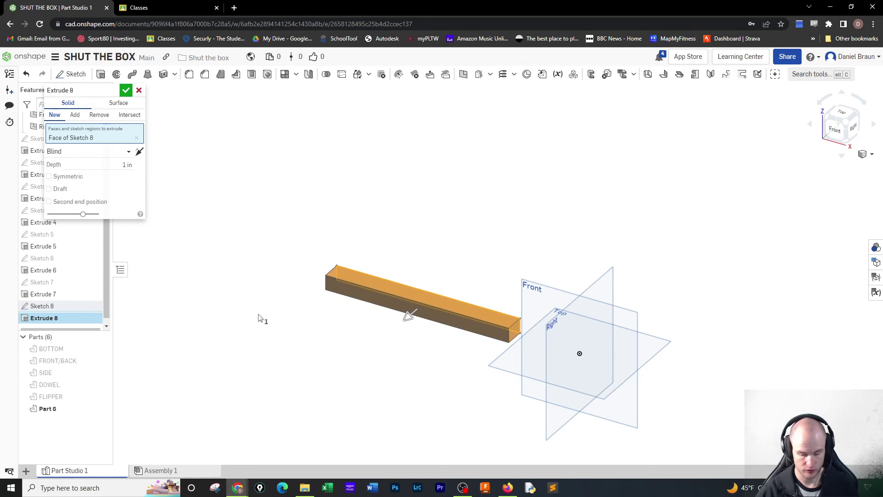
pyautogui.click(109, 166)
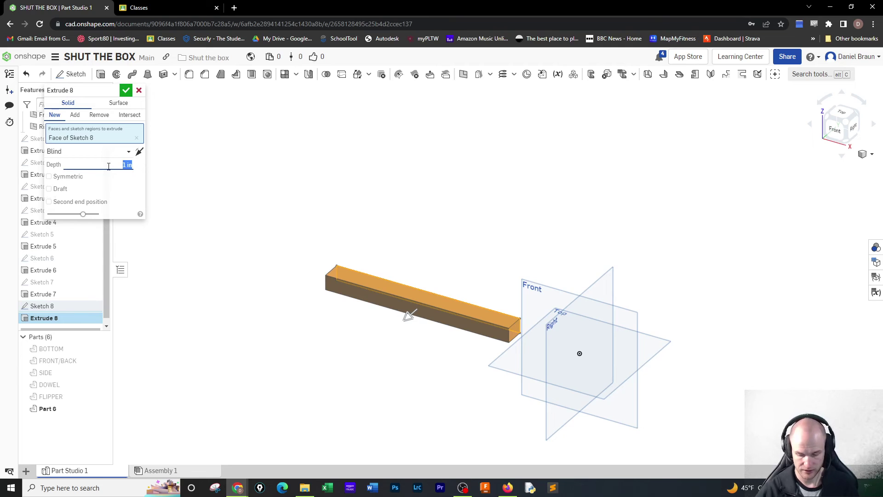
pyautogui.write('.5')
pyautogui.press('Return')
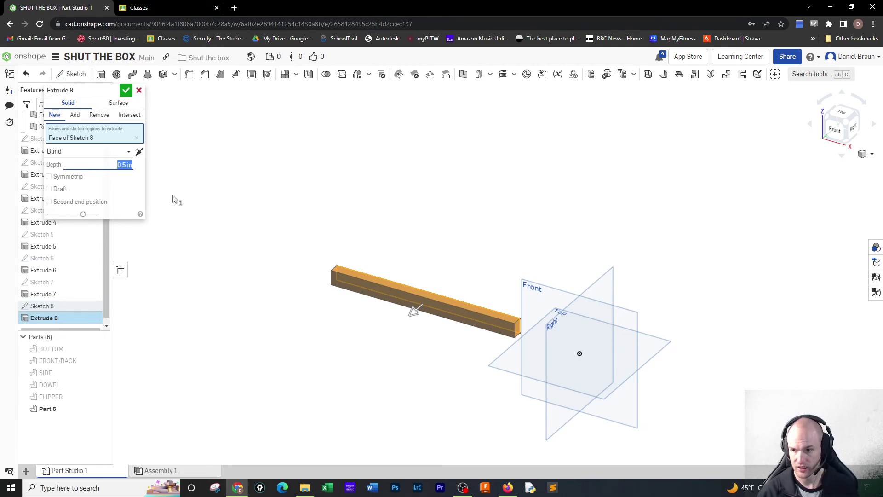
pyautogui.click(125, 90)
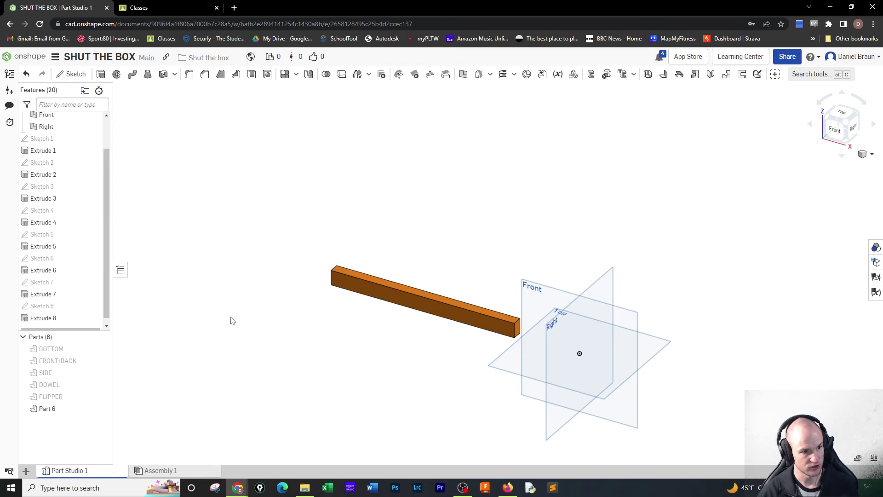
# Rename the new bar part as SEPARATOR
pyautogui.rightClick(77, 408)
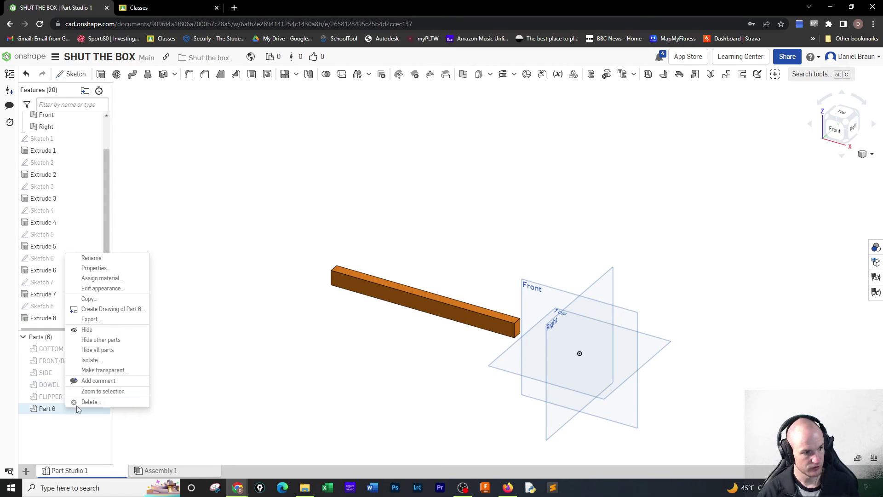
pyautogui.click(136, 266)
pyautogui.write('SEP')
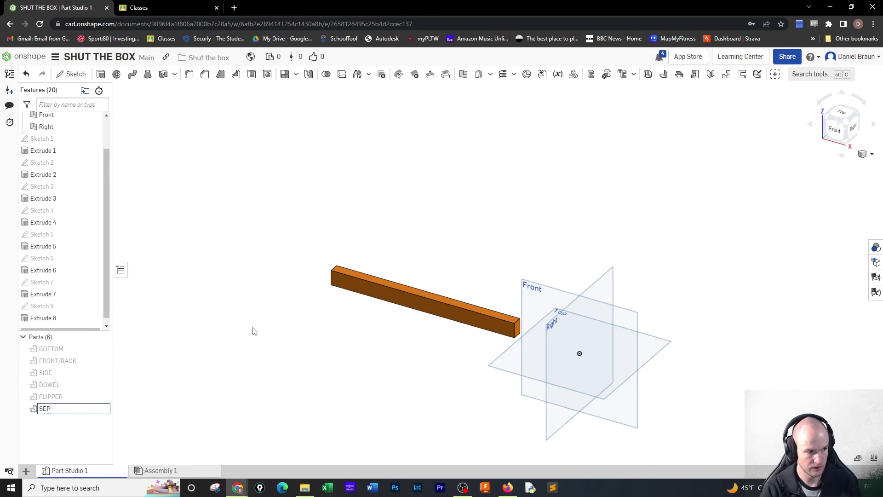
pyautogui.write('E')
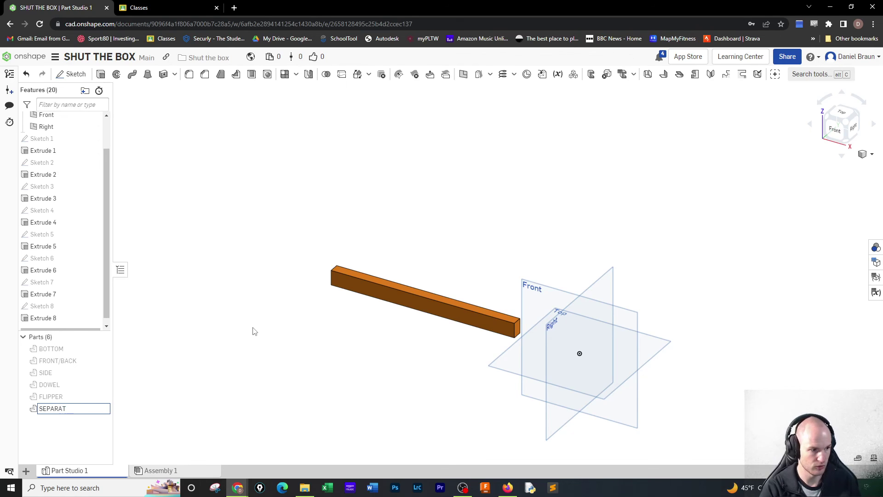
pyautogui.write('RATOR')
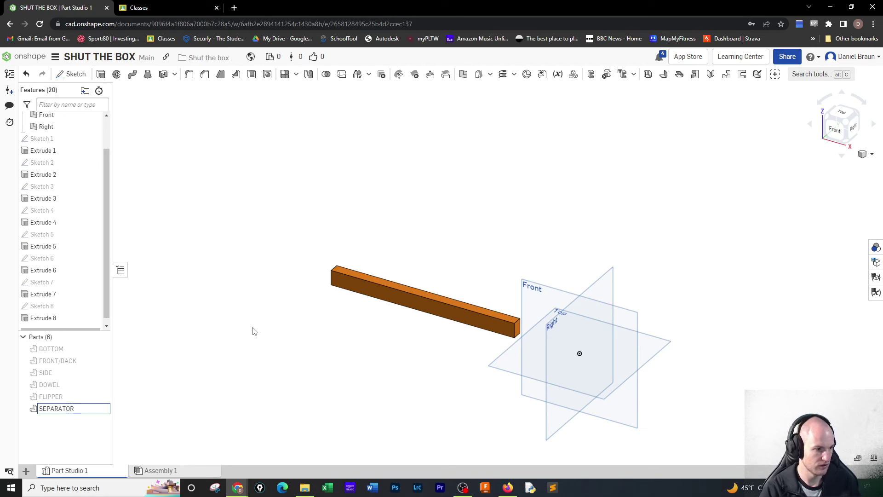
pyautogui.press('Return')
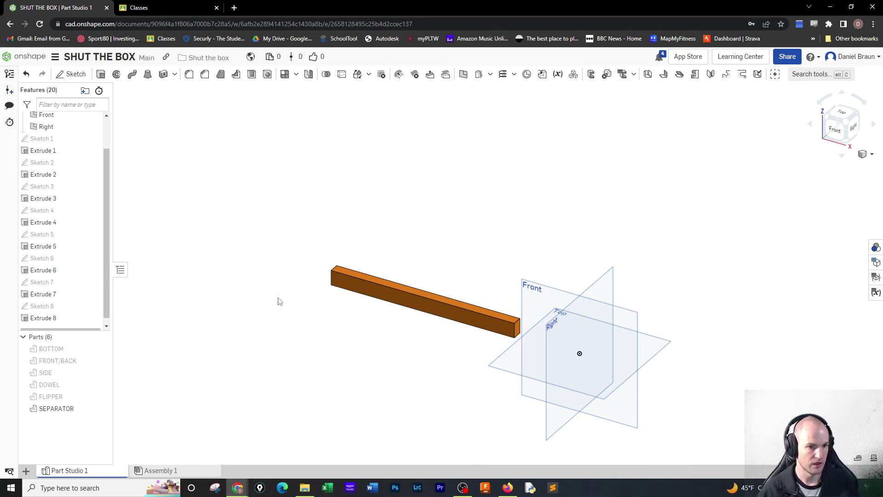
# Show the hidden BOTTOM, FRONT/BACK, SIDE, DOWEL and FLIPPER parts again
pyautogui.click(101, 349)
pyautogui.click(100, 361)
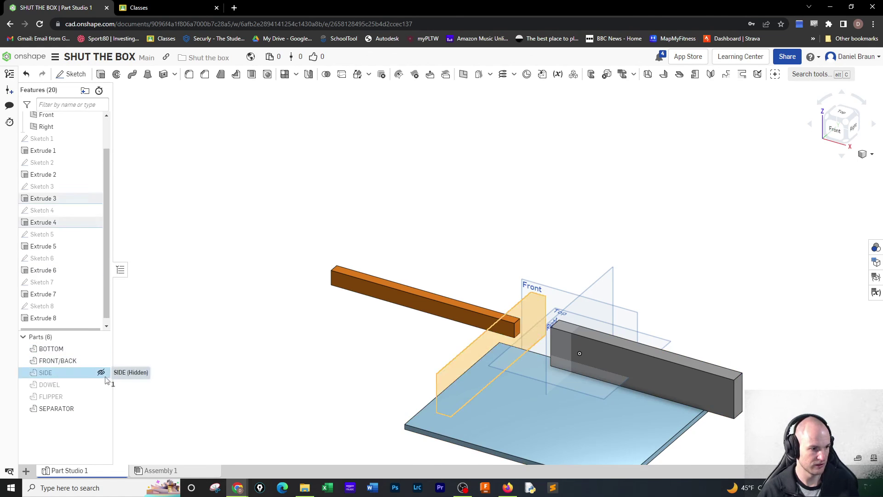
pyautogui.click(100, 372)
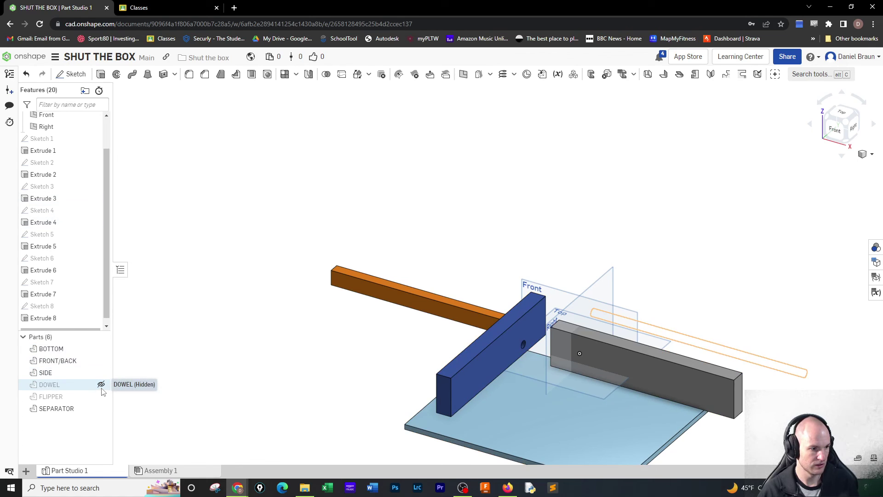
pyautogui.click(101, 385)
pyautogui.click(100, 397)
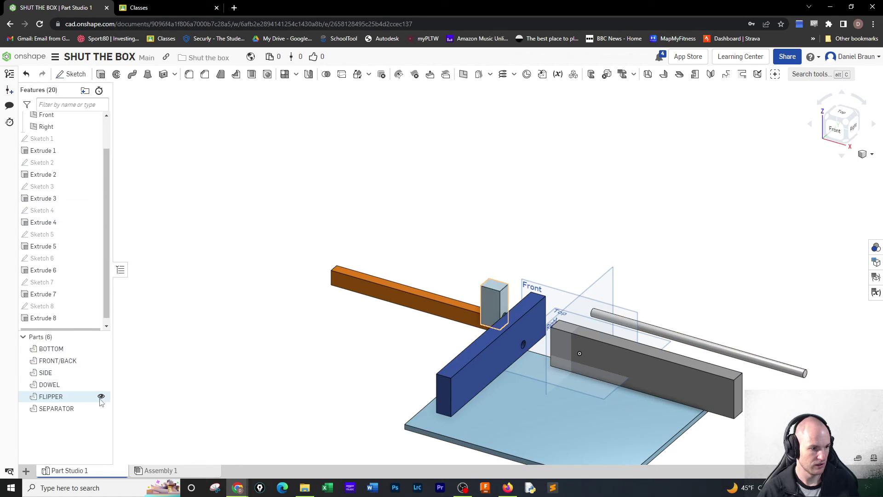
# Apply the grey colour A5A5A5 to the appearance of all six parts, from BOTTOM to SEPARATOR
pyautogui.click(51, 355)
pyautogui.rightClick(51, 355)
pyautogui.click(103, 236)
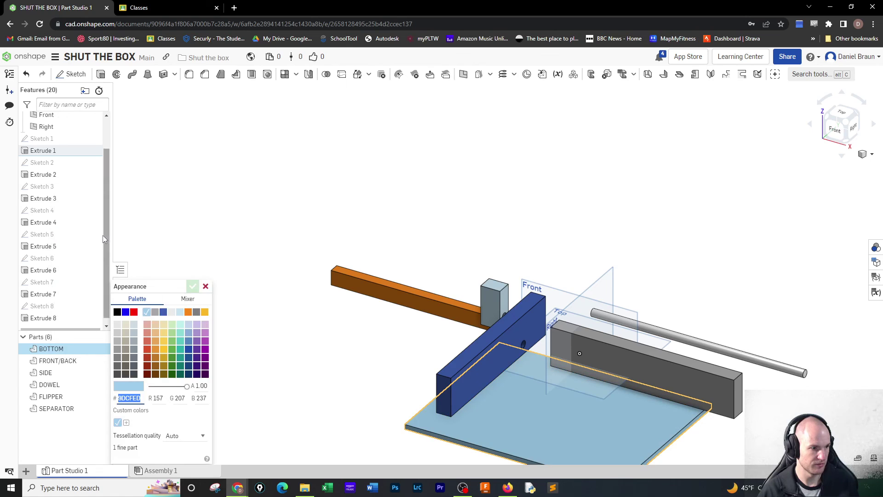
pyautogui.click(155, 312)
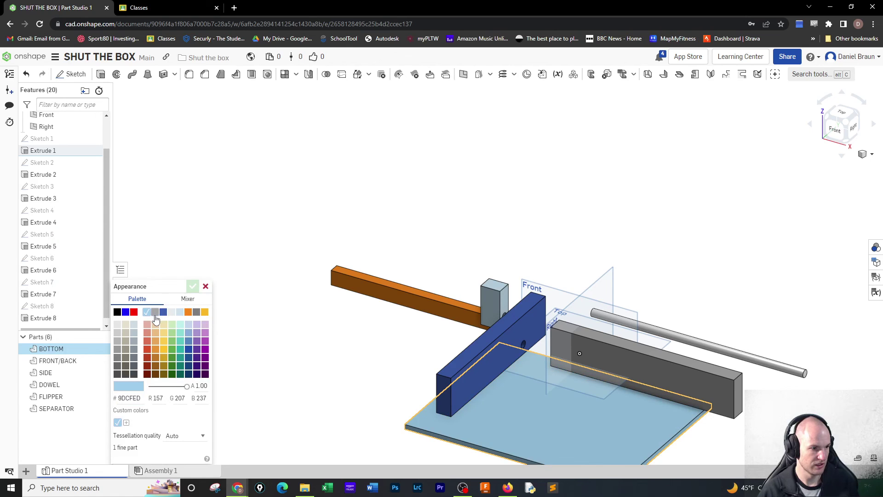
pyautogui.click(57, 361)
pyautogui.click(46, 373)
pyautogui.click(49, 385)
pyautogui.click(50, 397)
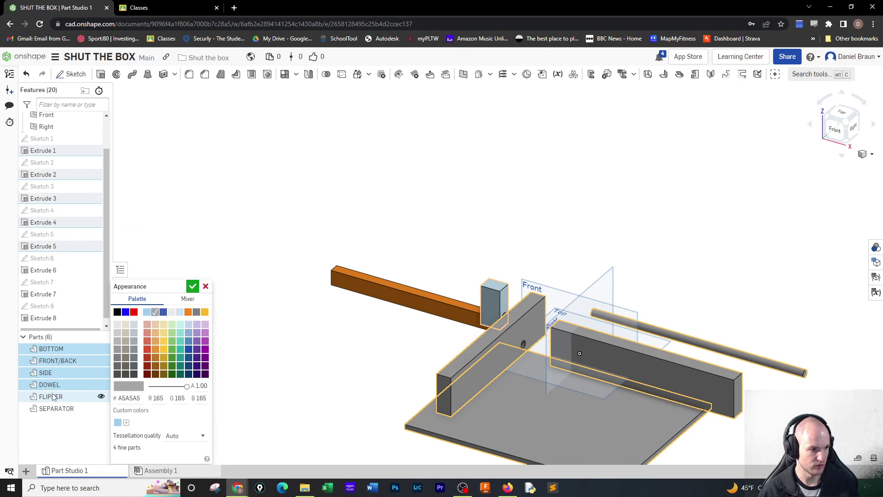
pyautogui.click(56, 409)
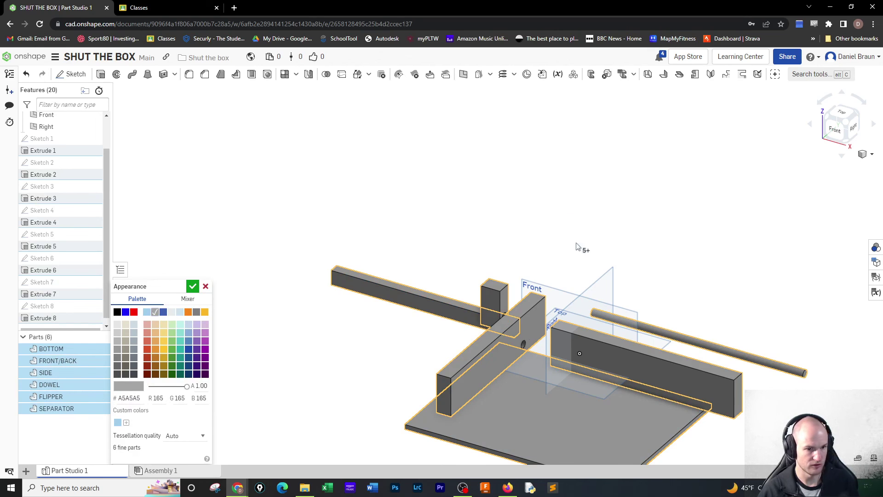
pyautogui.click(192, 286)
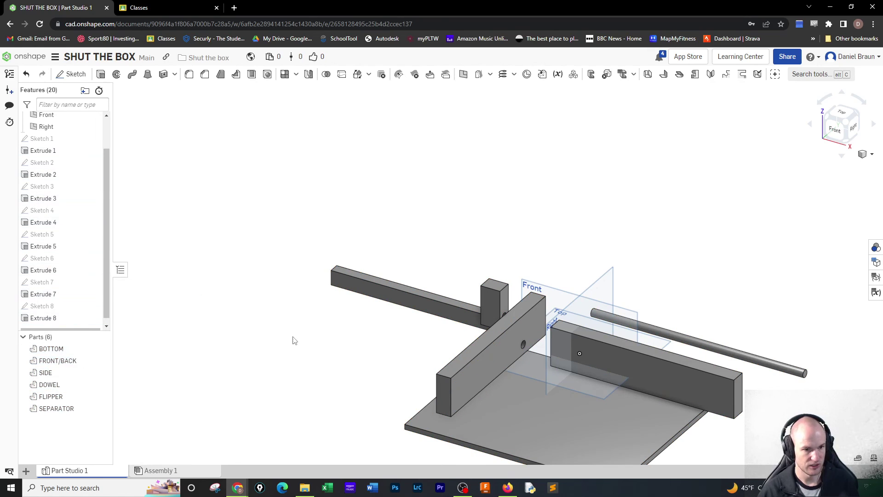